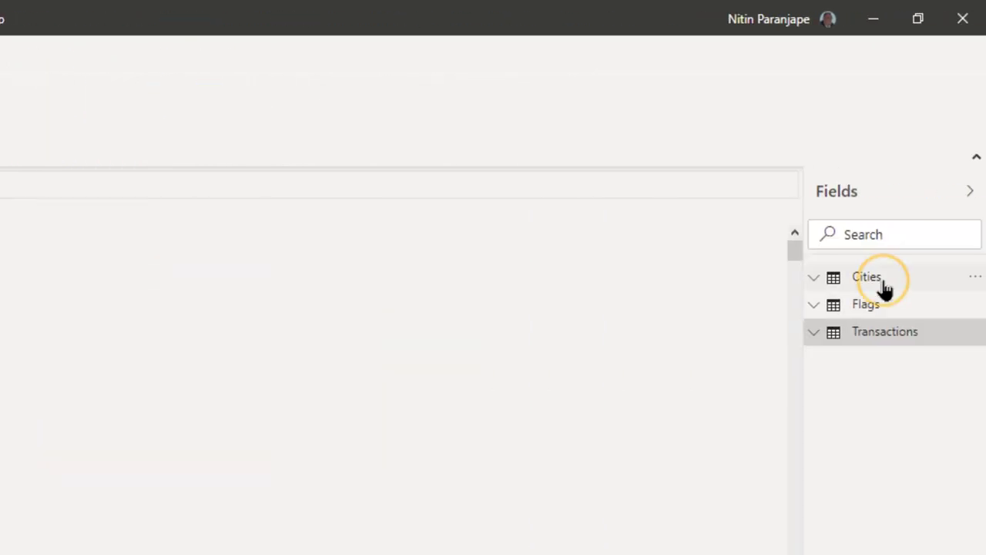
- Expand the Cities fields, then view the model diagram of Transactions, Cities and Flags
left_click(882, 283)
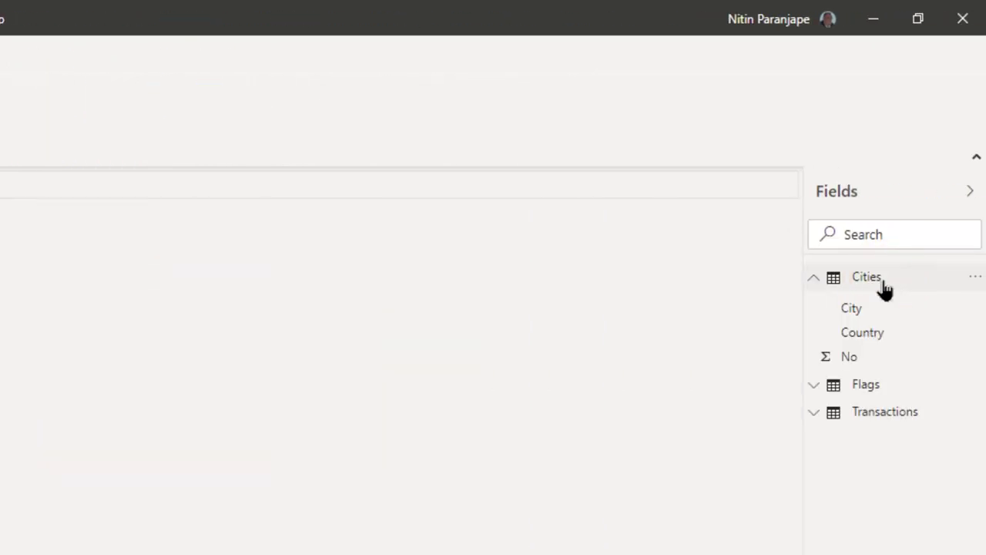
mouse_move(883, 286)
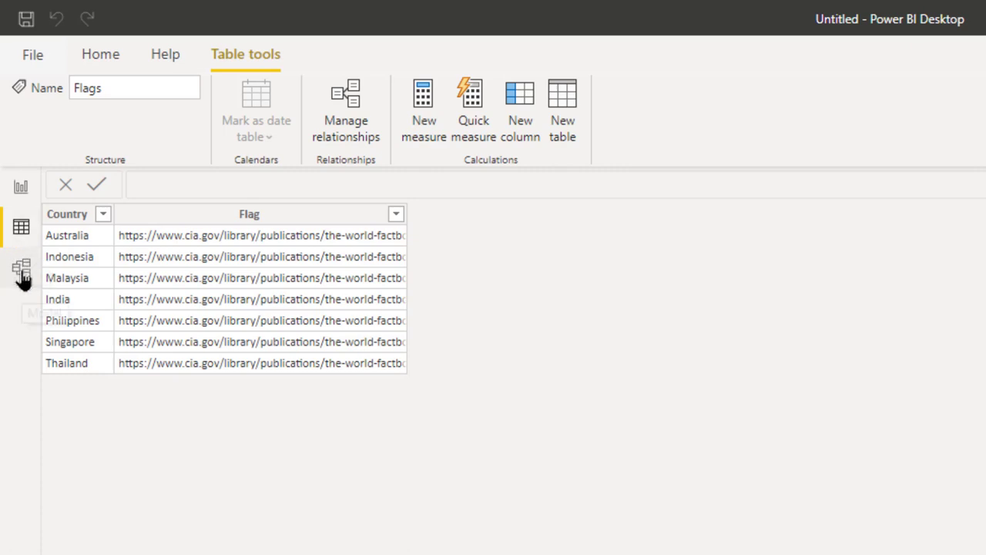
left_click(22, 271)
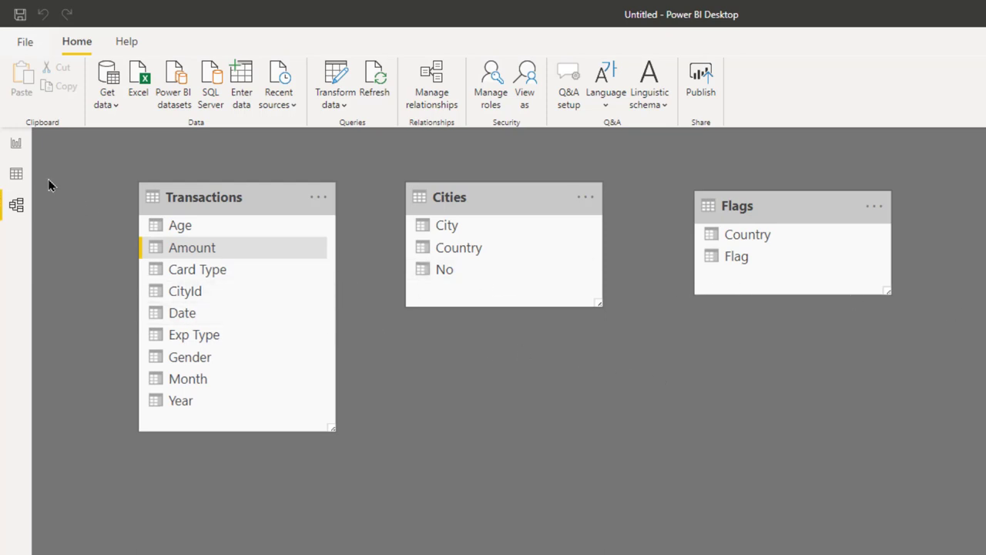
- Build a report matrix of Amount by Country from the Cities and Transactions fields
left_click(16, 146)
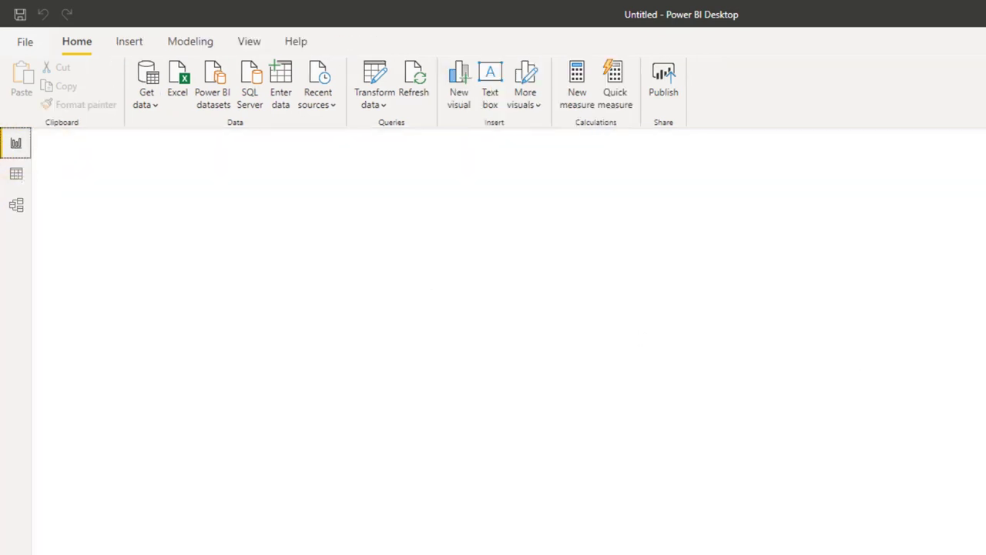
left_click(857, 215)
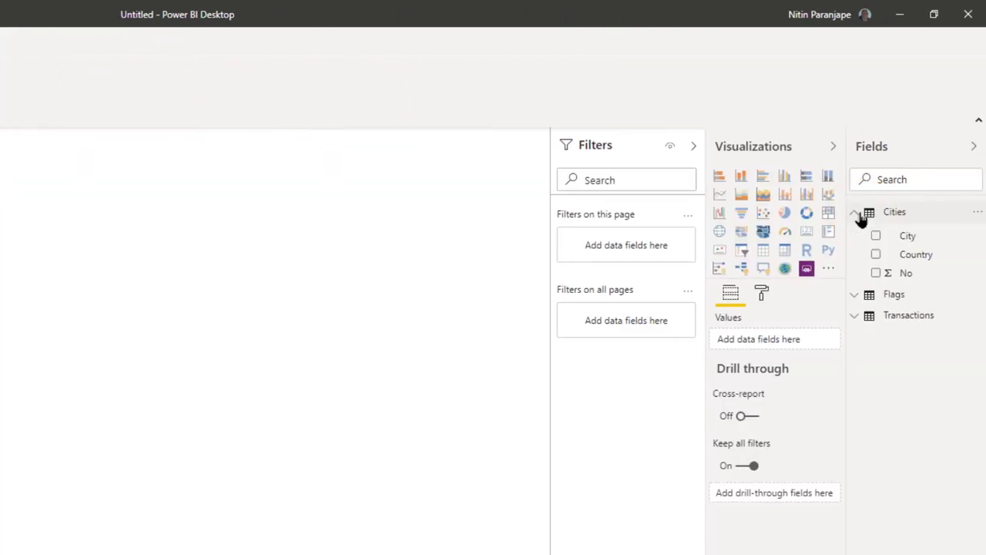
left_click(857, 315)
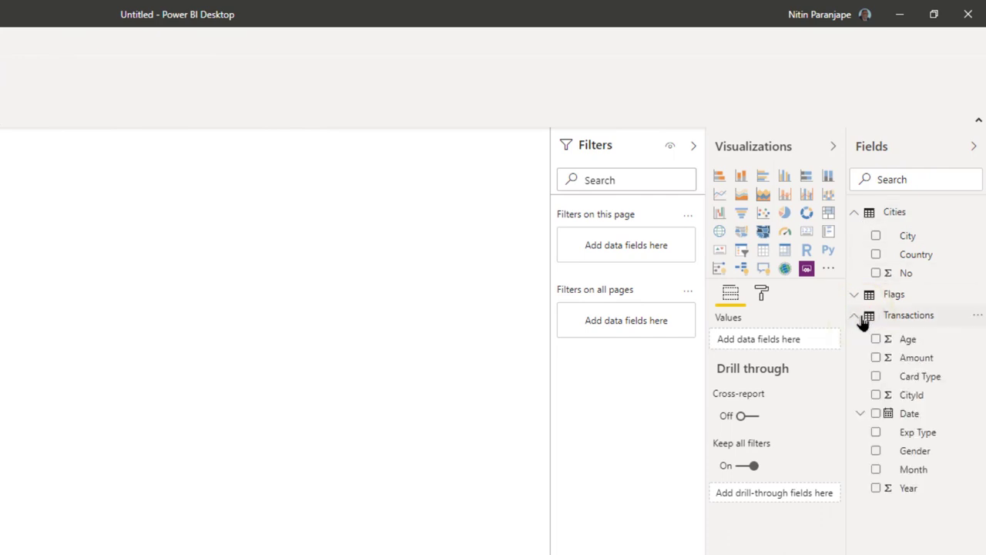
mouse_move(916, 256)
left_mouse_down()
mouse_move(285, 204)
mouse_move(331, 210)
left_mouse_up()
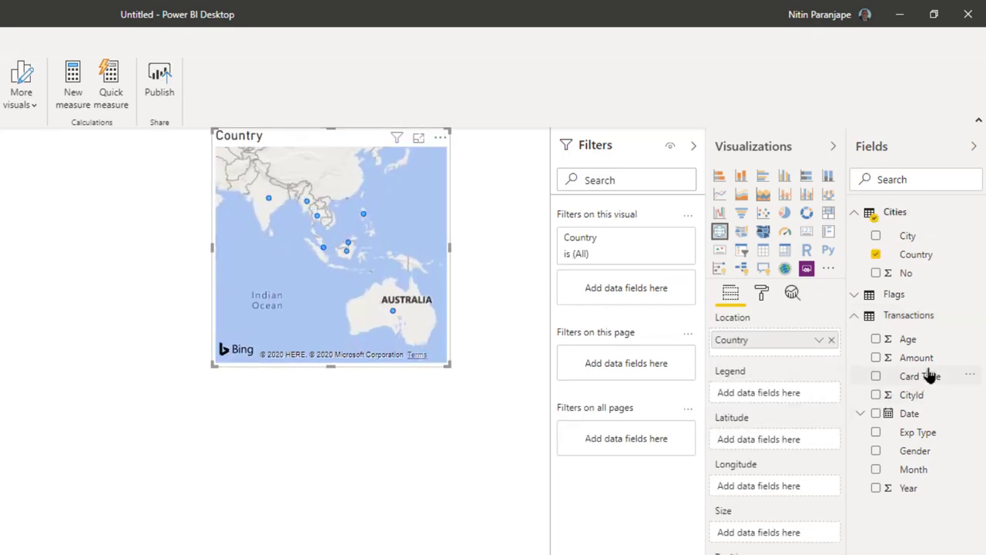
mouse_move(920, 358)
left_mouse_down()
mouse_move(601, 302)
mouse_move(393, 286)
left_mouse_up()
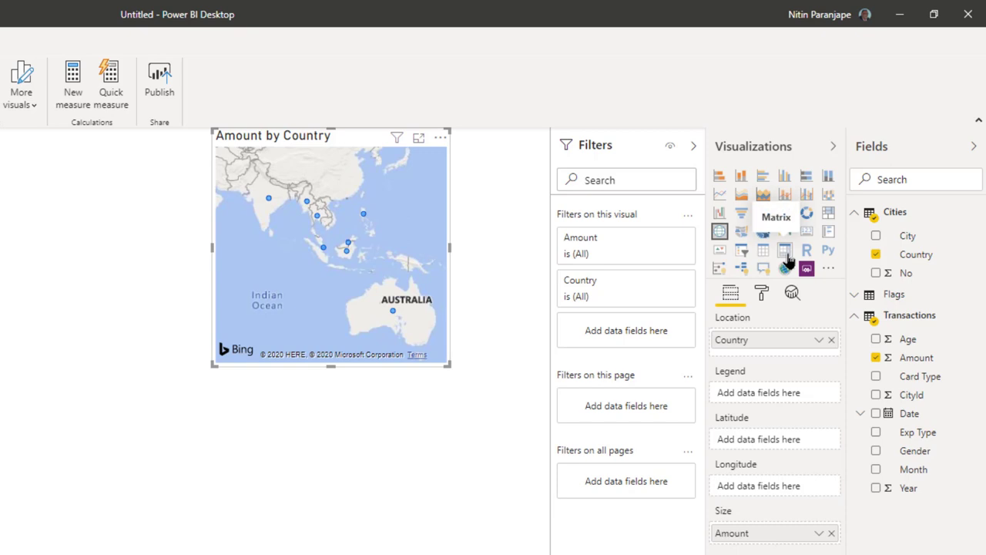
left_click(786, 255)
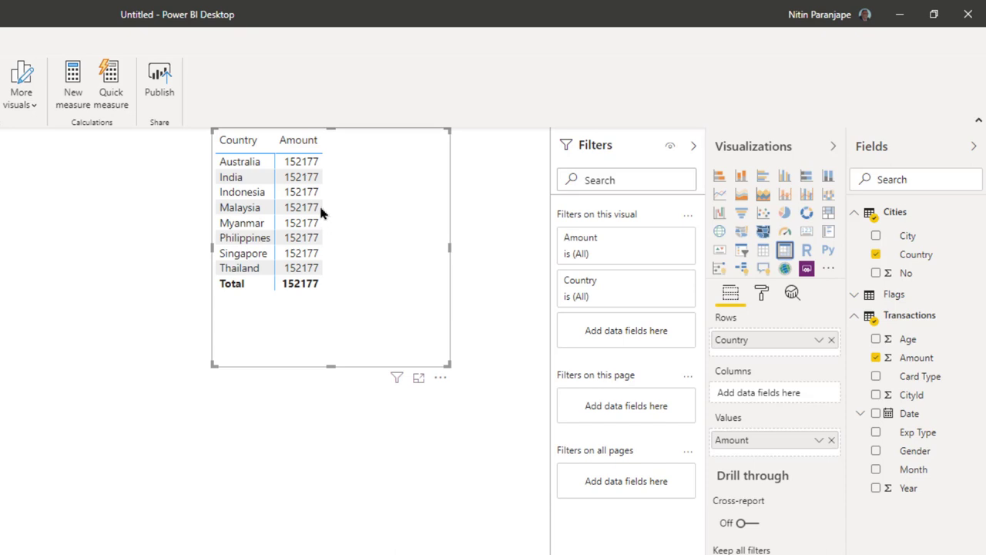
- Check Australia's and Thailand's Amount values, both 152177, then return to the model diagram
left_click(259, 163)
left_click(305, 165)
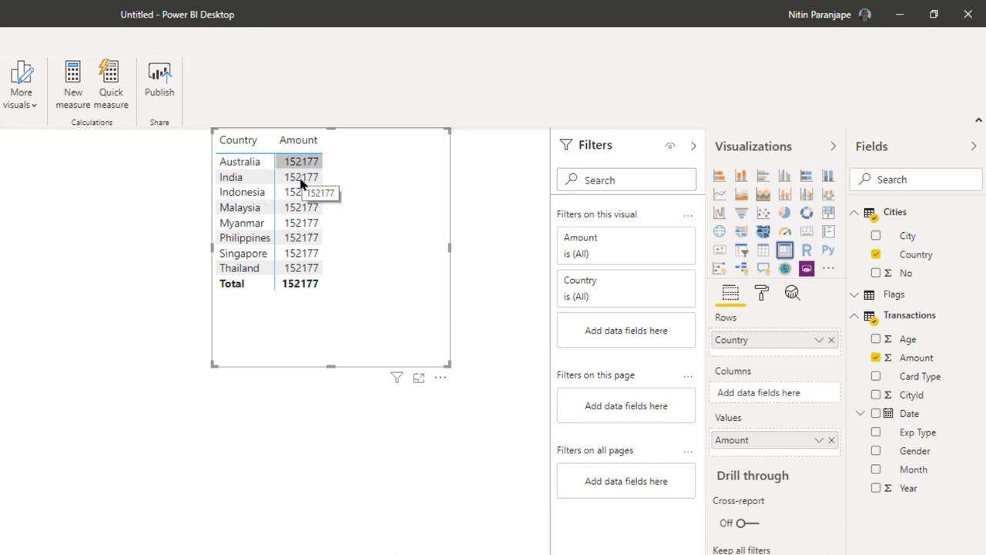
left_click(305, 268)
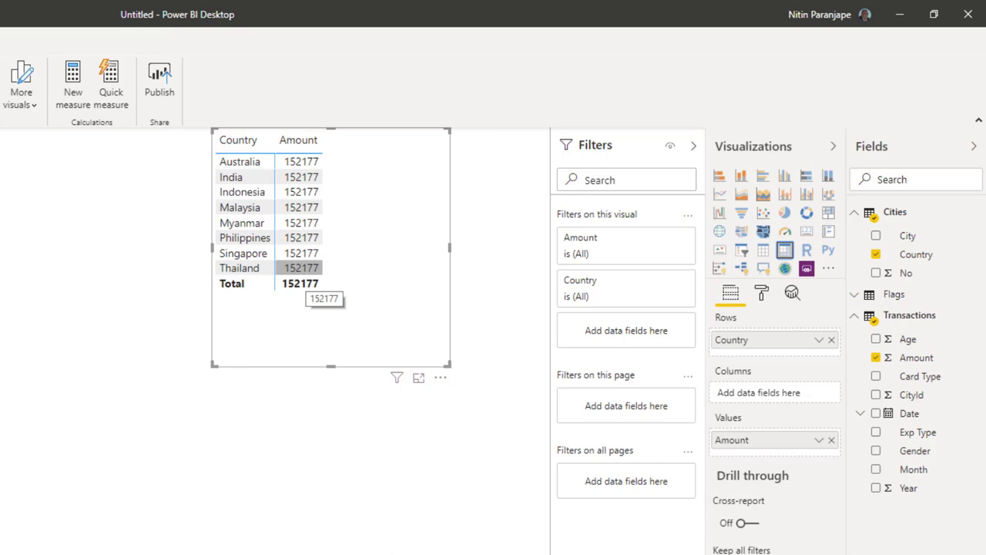
left_click(16, 204)
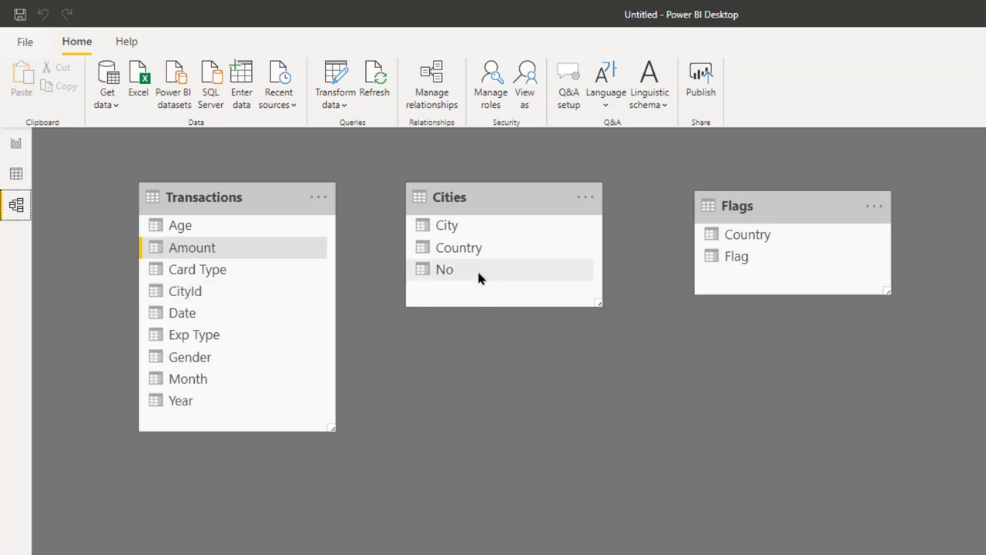
- Relate Transactions CityId to Cities No, then Cities to Flags on Country
left_click_drag(189, 291, 462, 277)
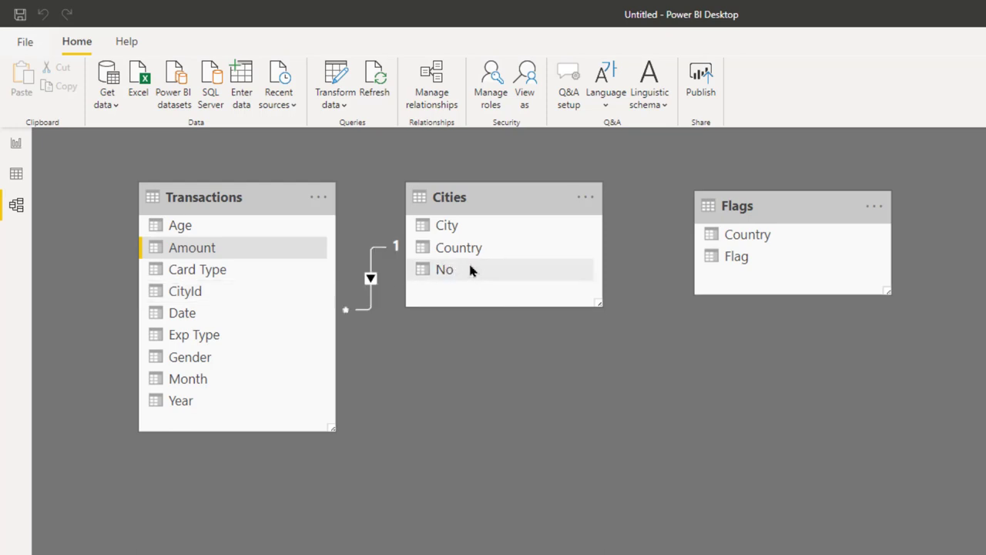
left_click(15, 143)
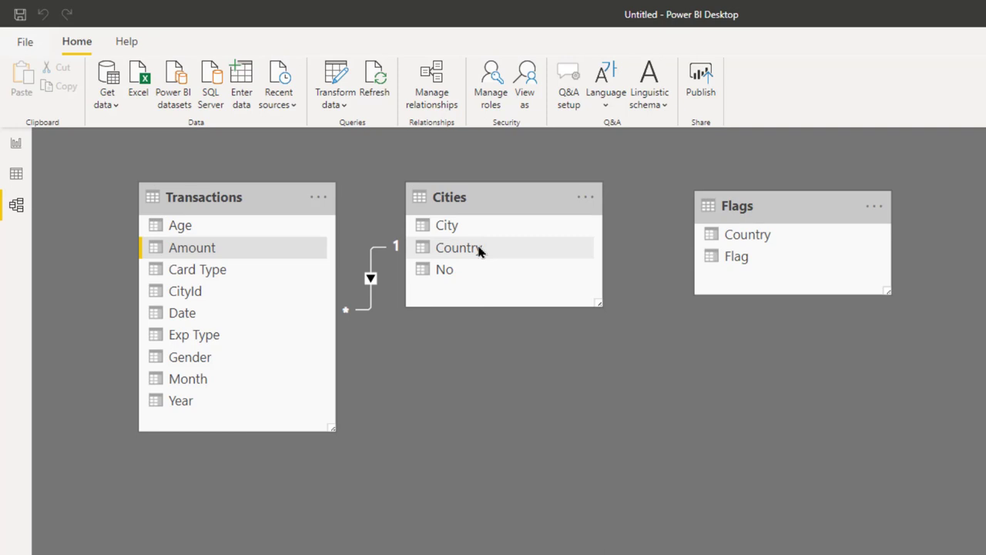
left_click_drag(478, 249, 736, 243)
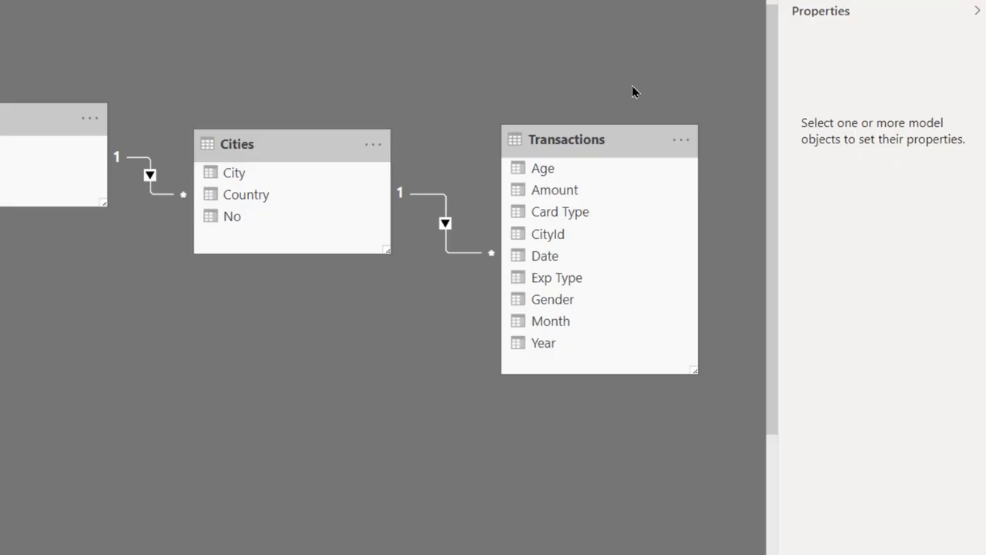
- Describe Amount as 'Total transaction value. Retail price. Promotional prices are not included.'
left_click(597, 136)
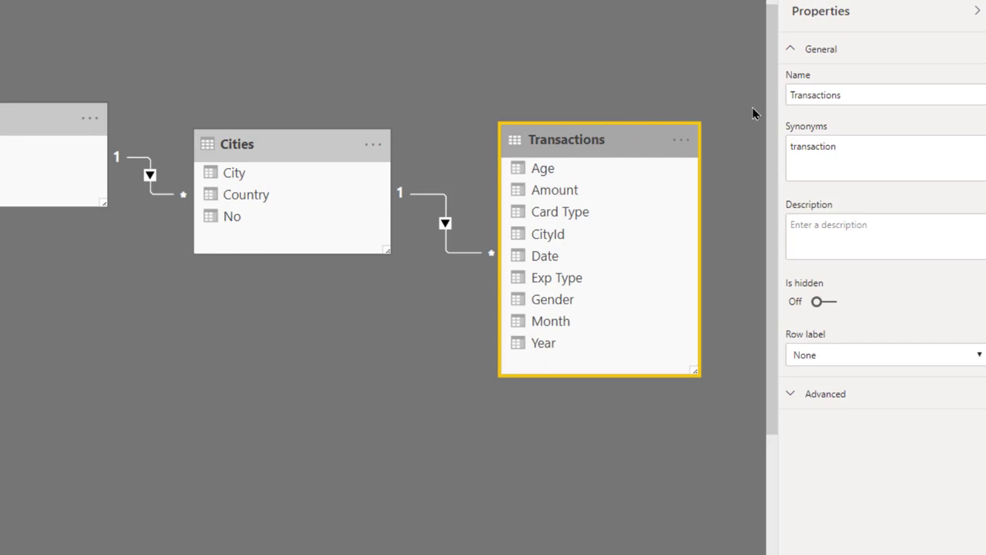
left_click(553, 194)
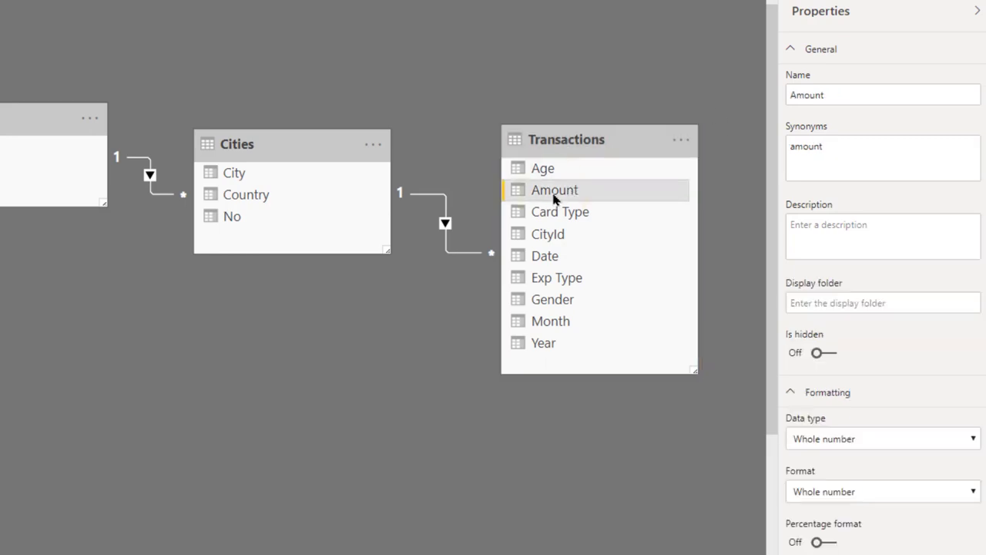
left_click(572, 87)
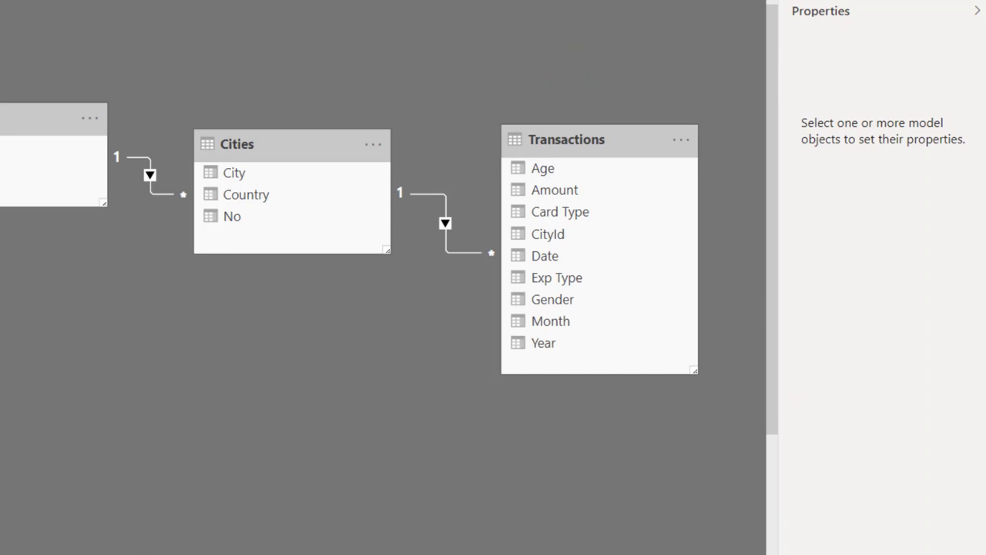
left_click(566, 139)
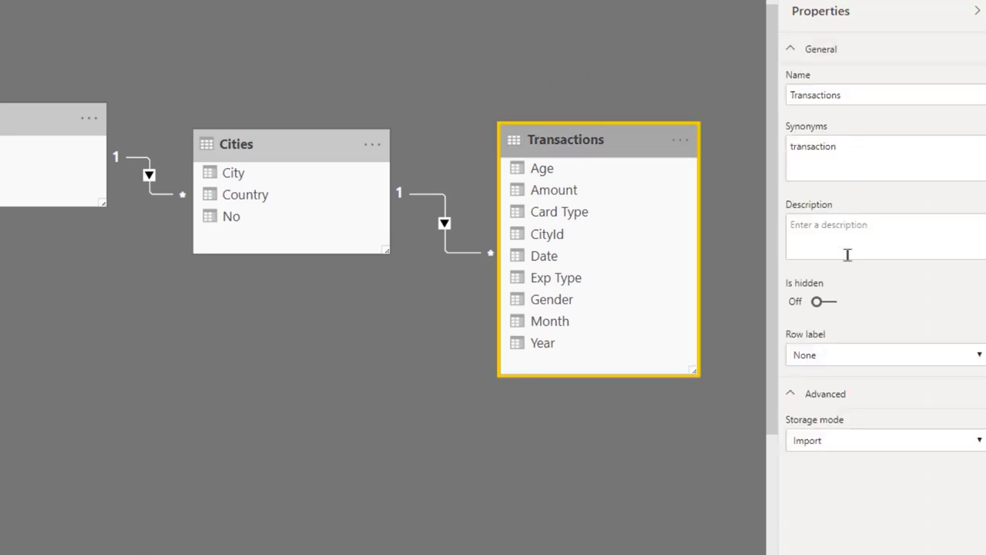
left_click(735, 266)
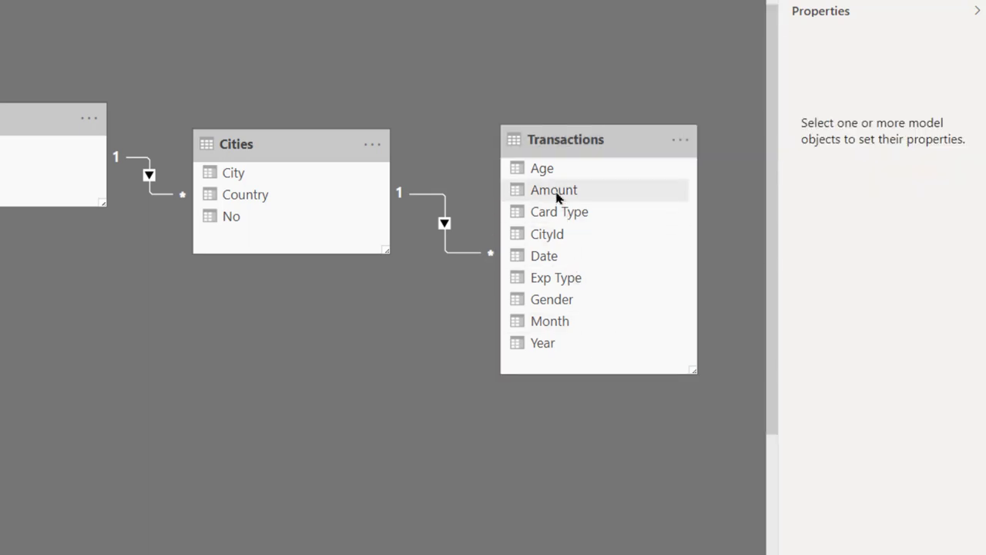
left_click(559, 198)
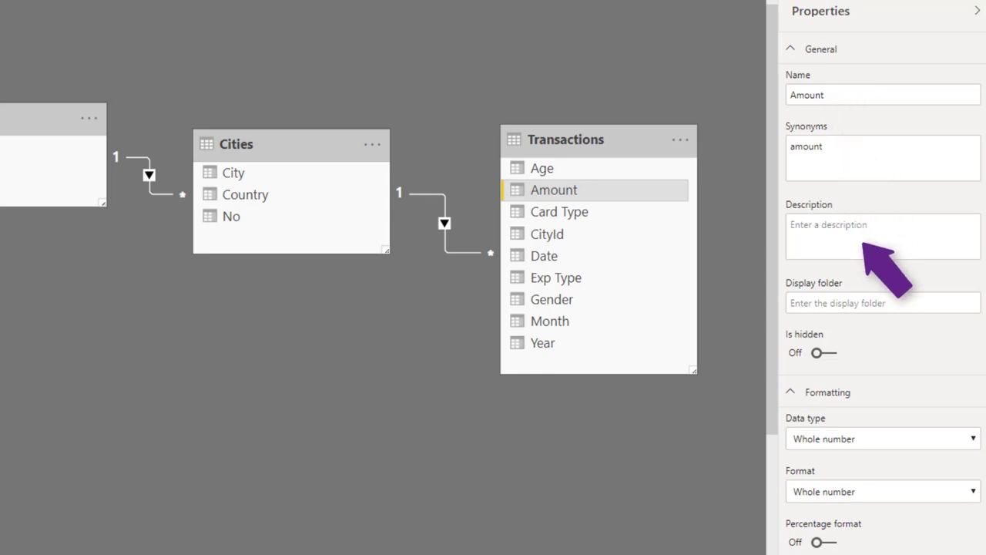
type("Total transaction value.  Retail price. Promotional prices are not included.")
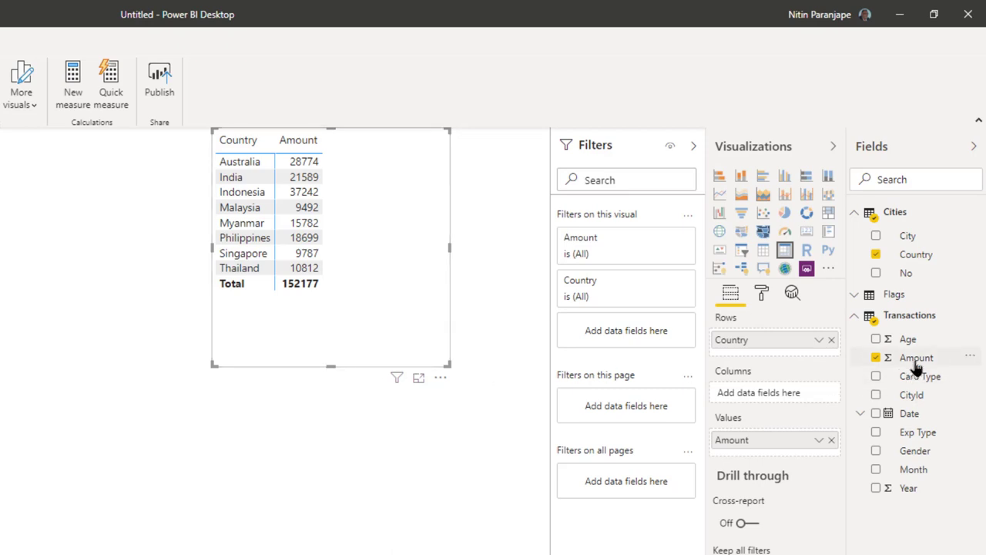
mouse_move(917, 369)
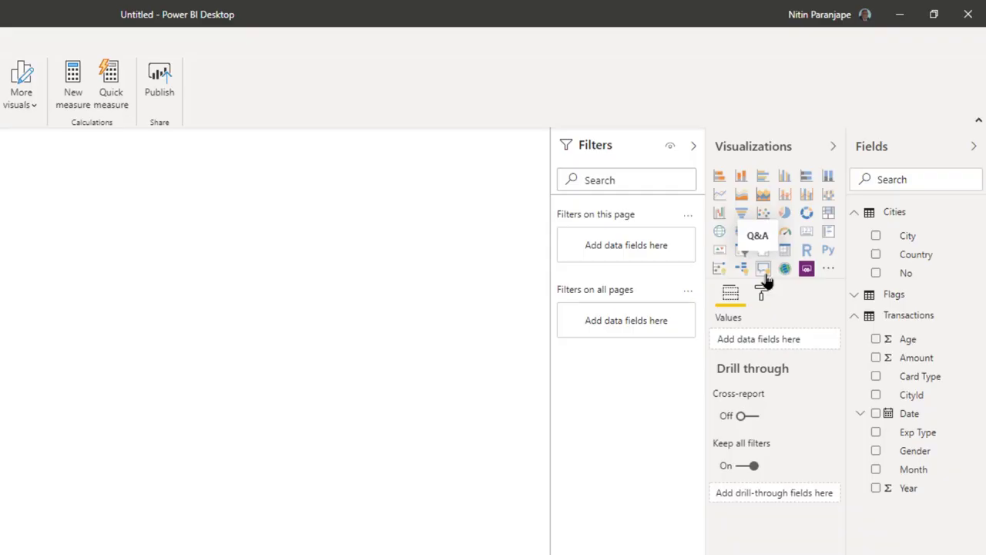
- Add a Q&A visual asking 'total amount', then reword it to 'total revenue'
double_click(256, 239)
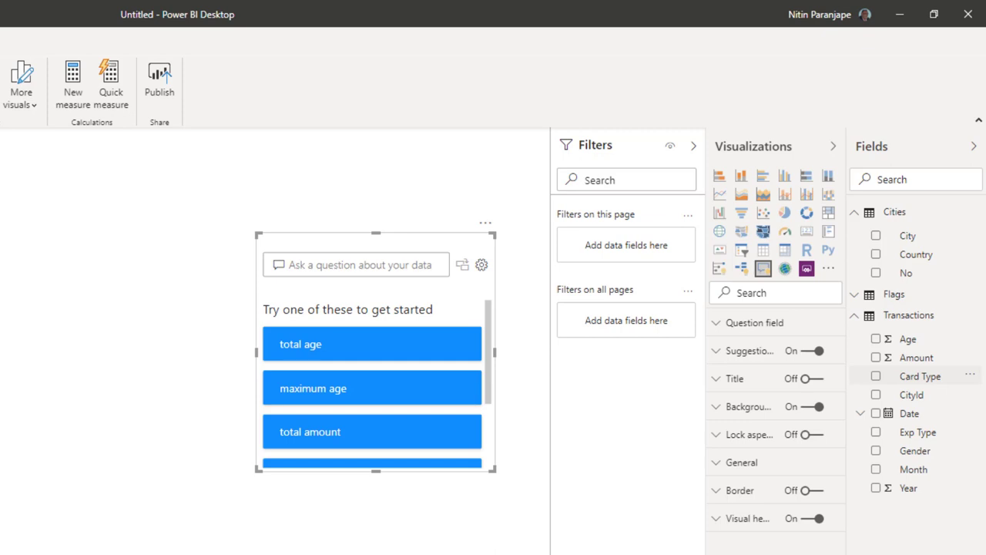
left_click(362, 265)
type("total amou")
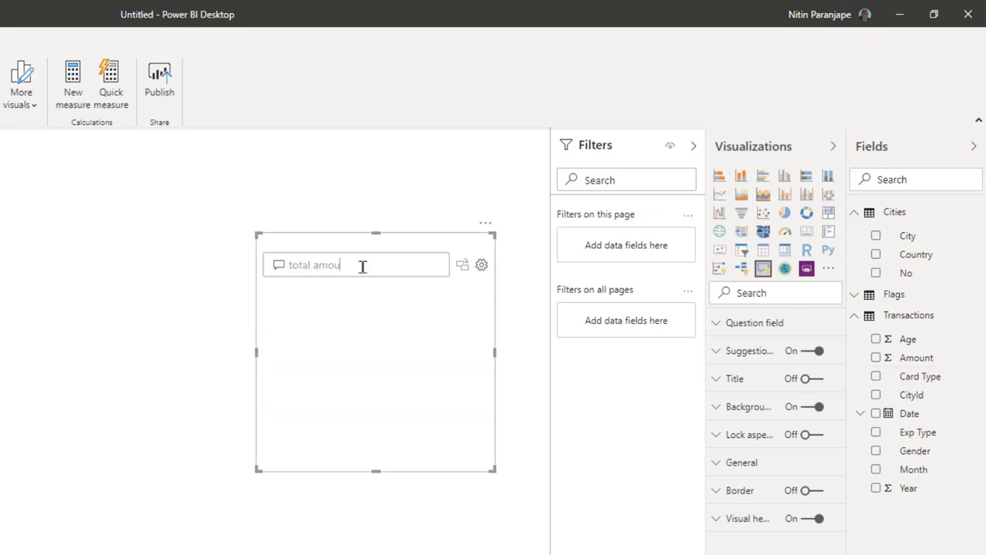
type("nt")
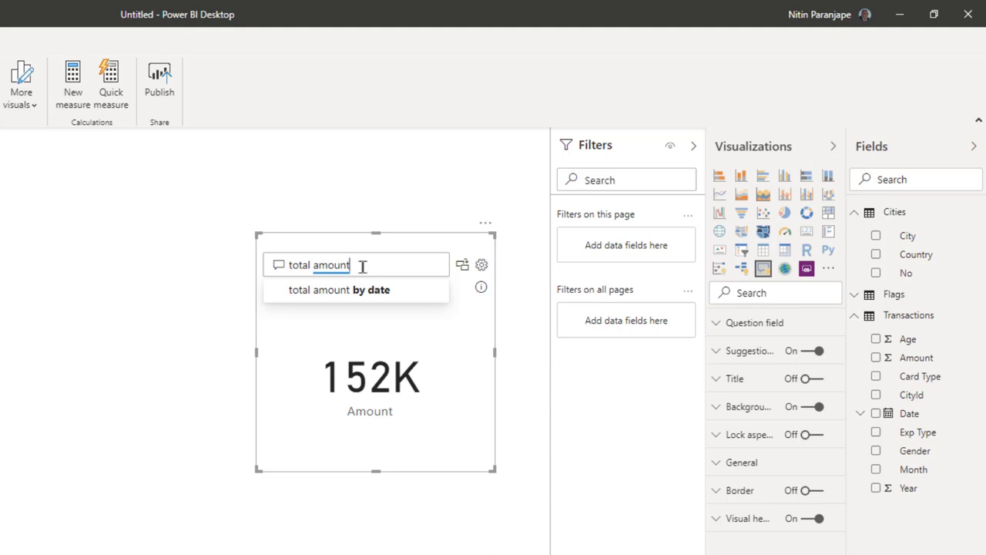
key("ctrl+BackSpace")
type("re")
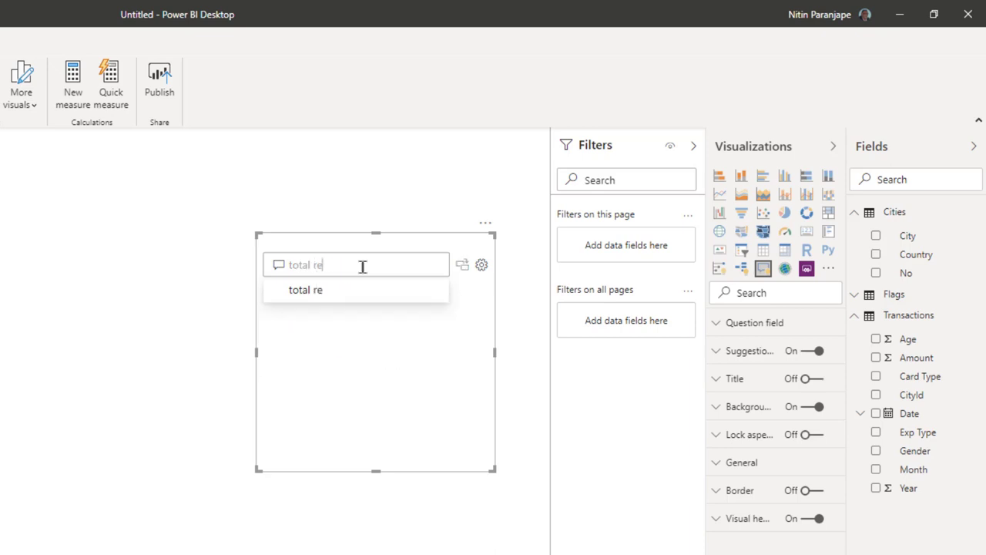
type("venue")
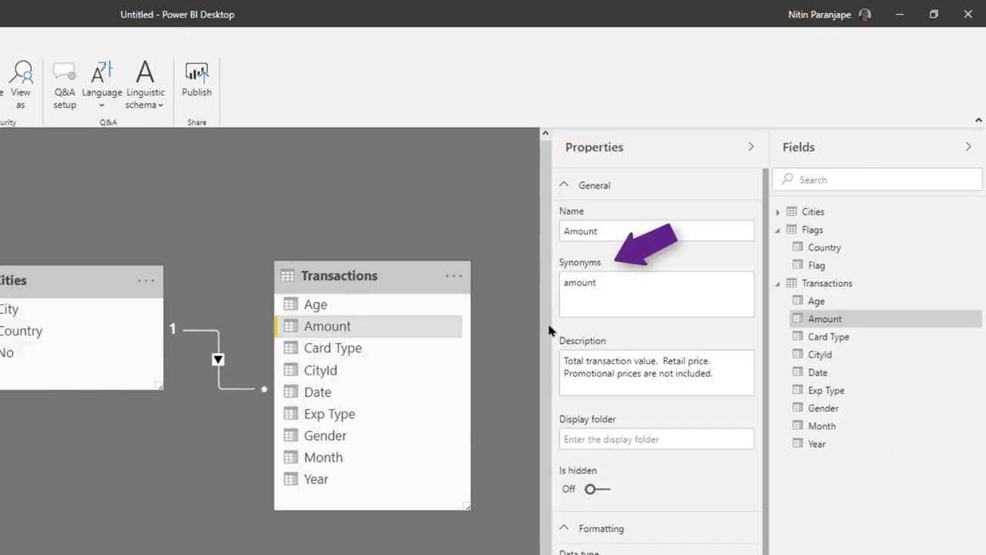
- Add 'revenue, cost, business' to the Amount column's synonyms
left_click(623, 291)
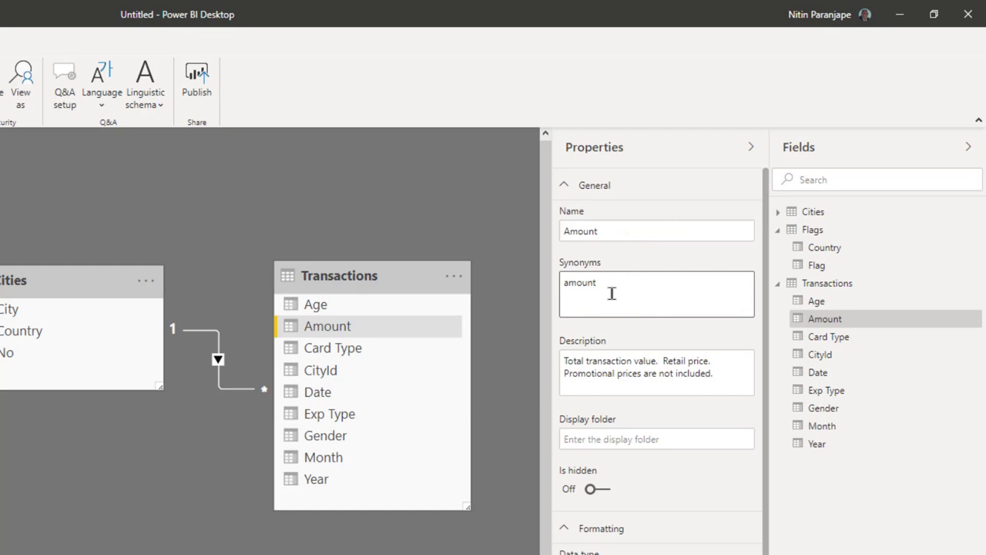
type(", ")
type("revenue")
type(", cost, busin")
type("ess")
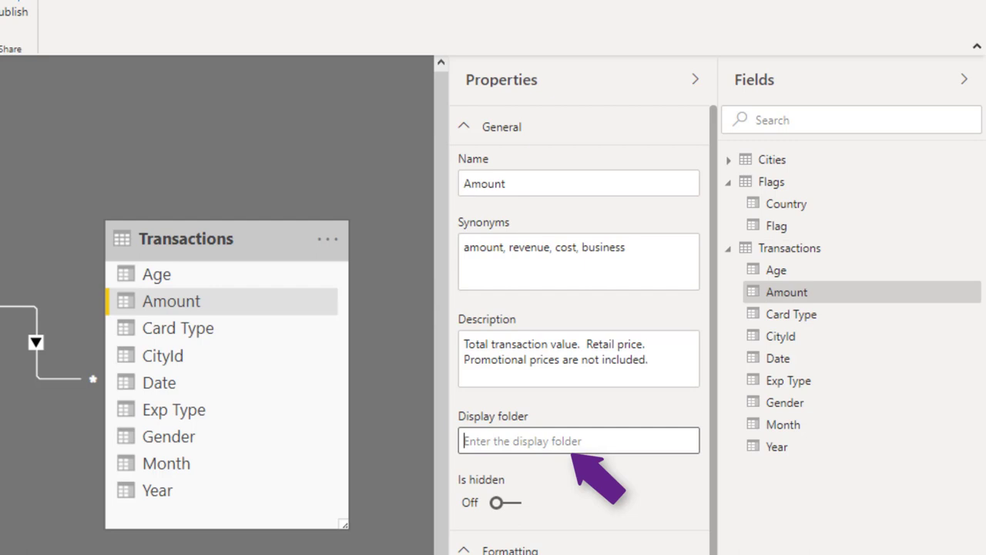
- Put Amount in a new Numbers display folder, then move Year and Age into it
type("Numbers")
key("Return")
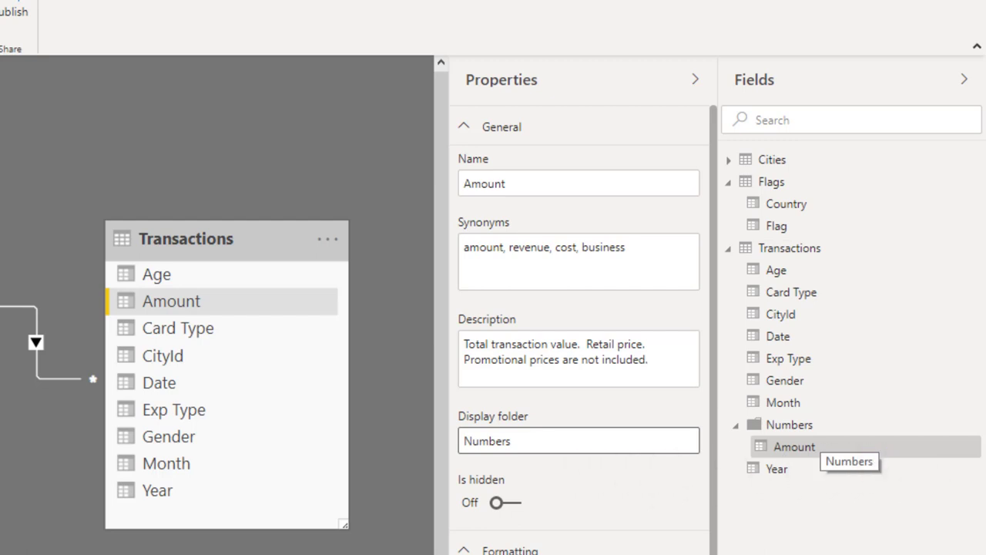
left_click(149, 487)
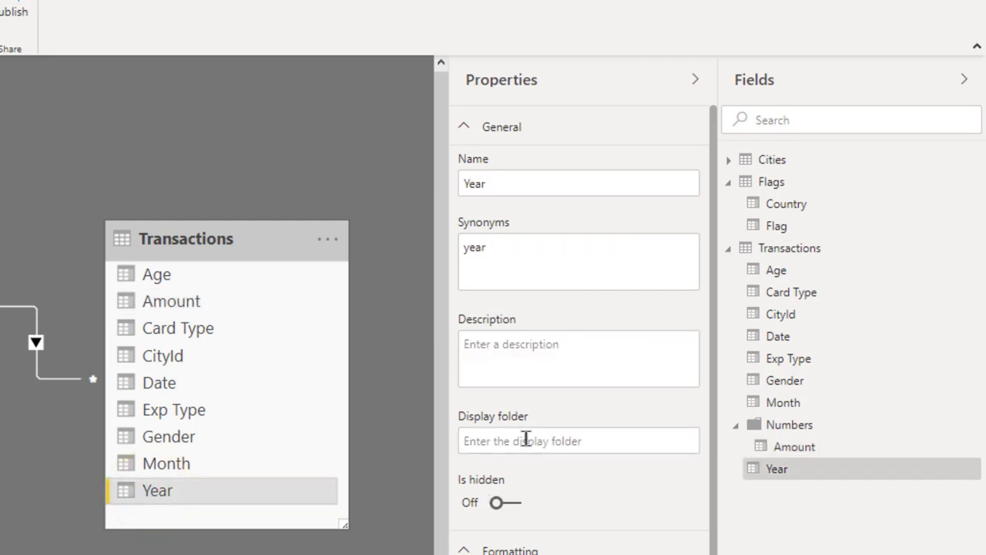
left_click(793, 447)
left_click_drag(796, 456, 788, 425)
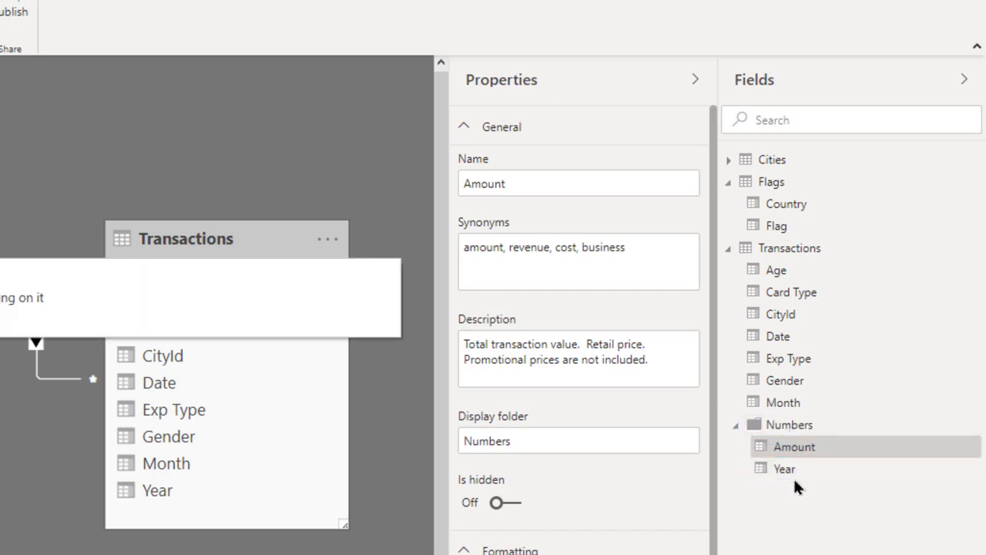
left_click(798, 276)
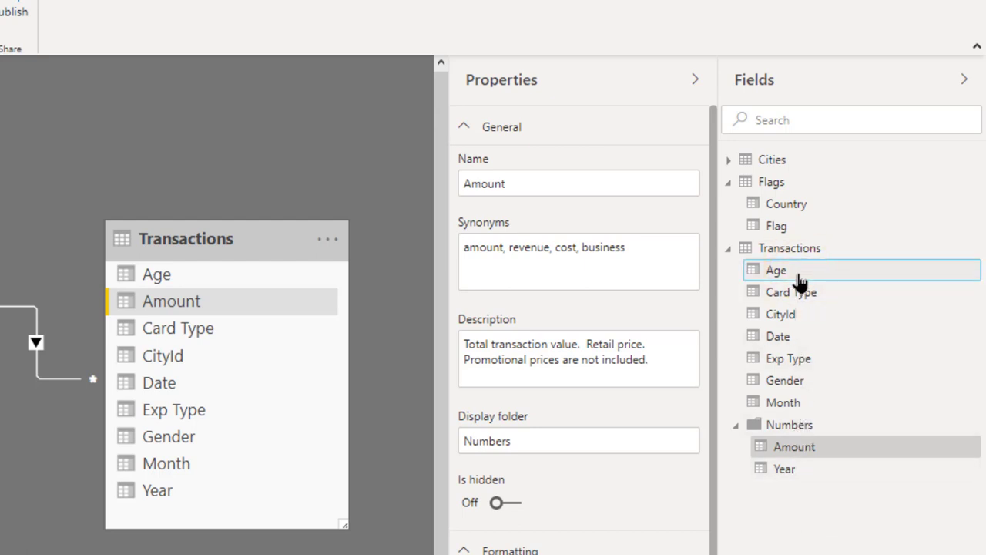
left_click_drag(799, 276, 803, 431)
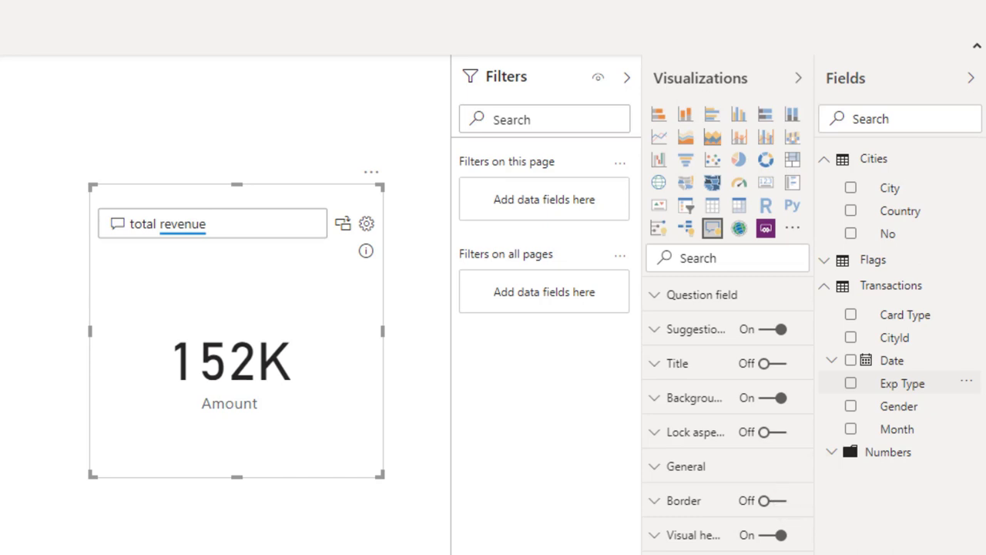
- Expand the Flags table's fields in the Fields pane
left_click(873, 260)
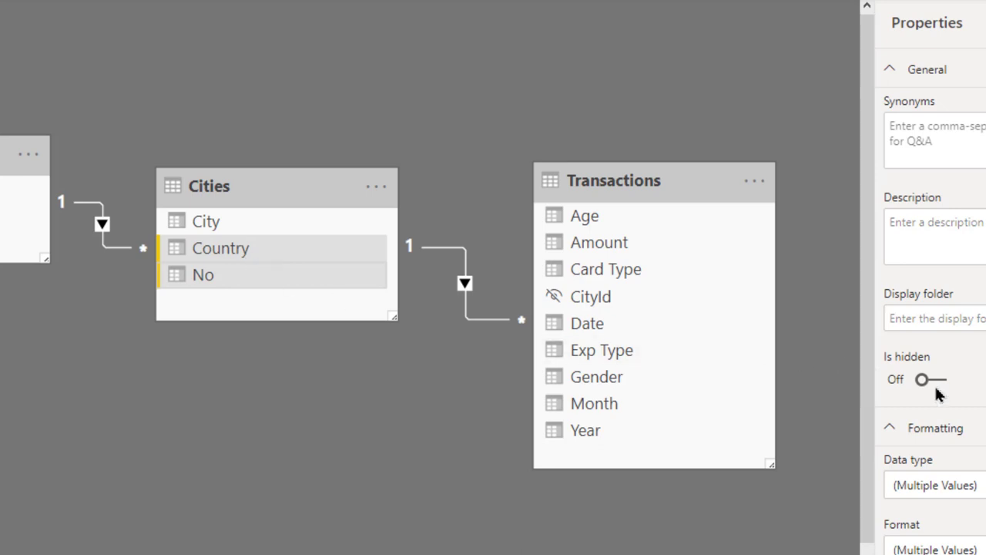
- Hide the Cities table's Country and No fields from report view
right_click(228, 279)
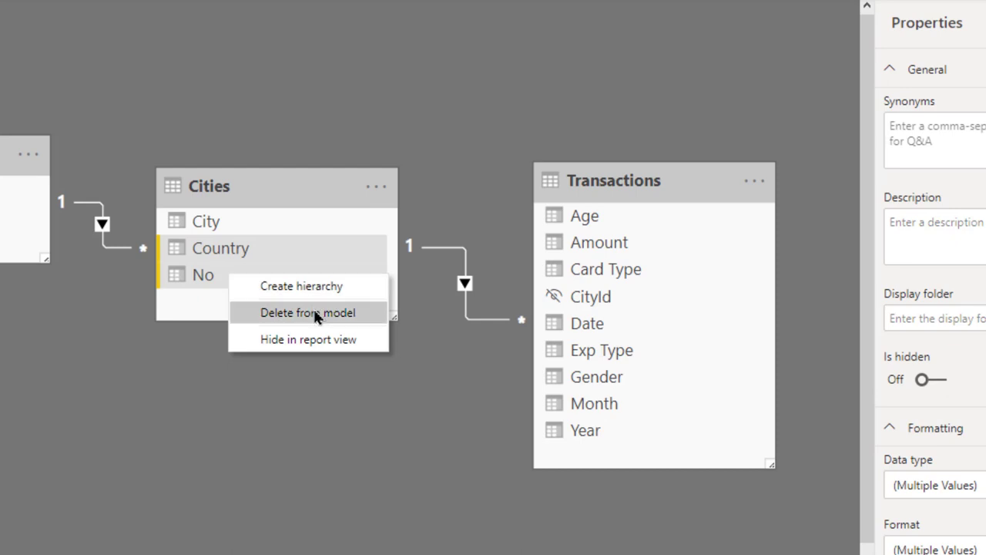
left_click(323, 343)
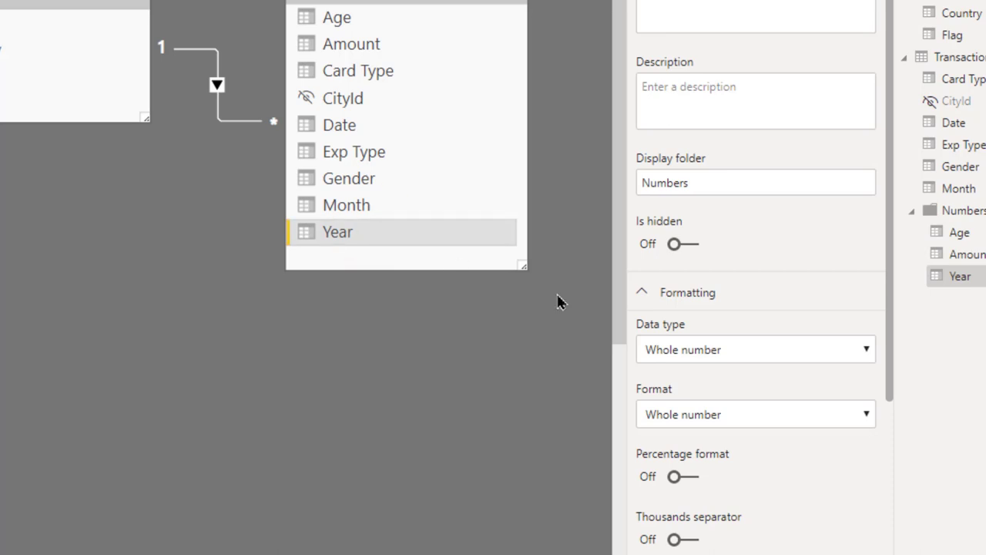
- Review the format settings of the Year, Date, Age and Amount fields
left_click(750, 419)
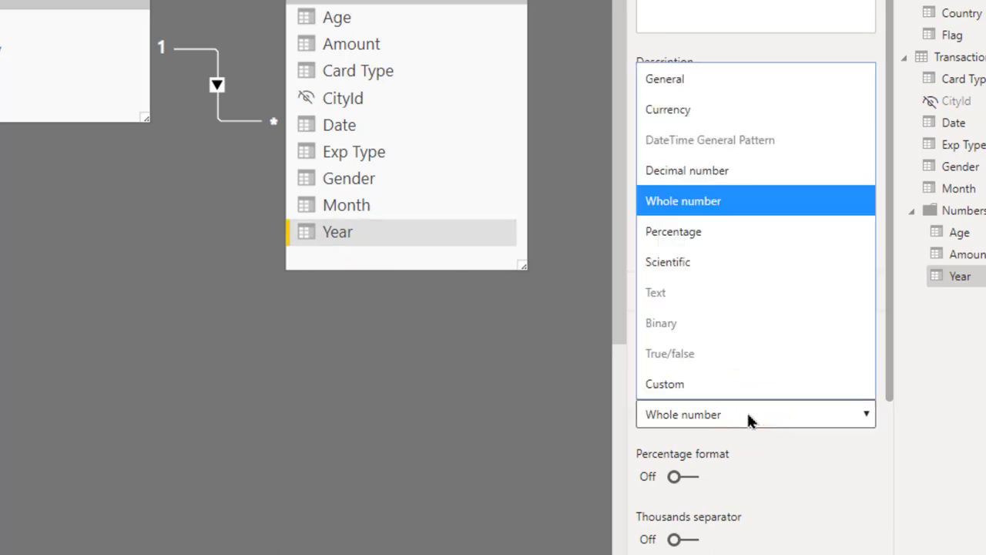
left_click(401, 123)
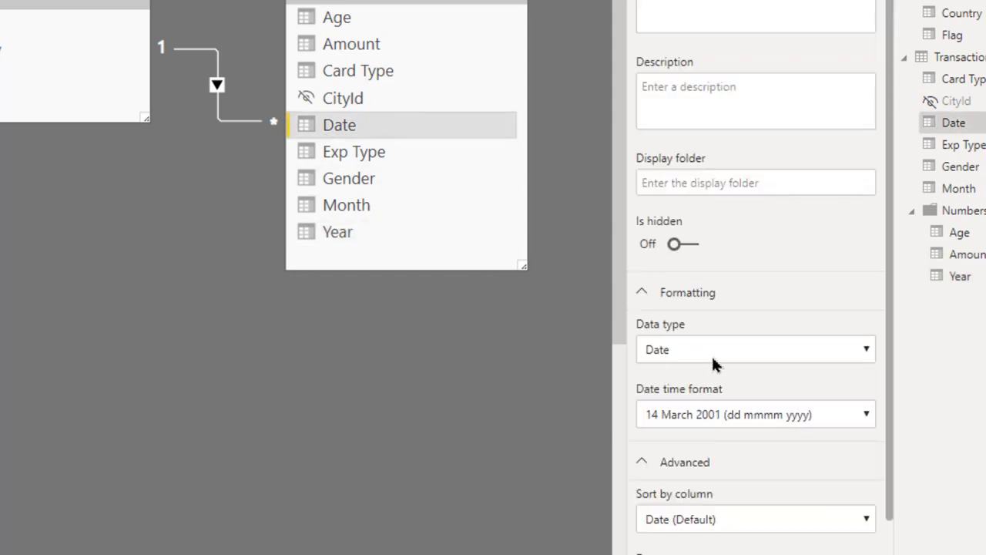
left_click(708, 411)
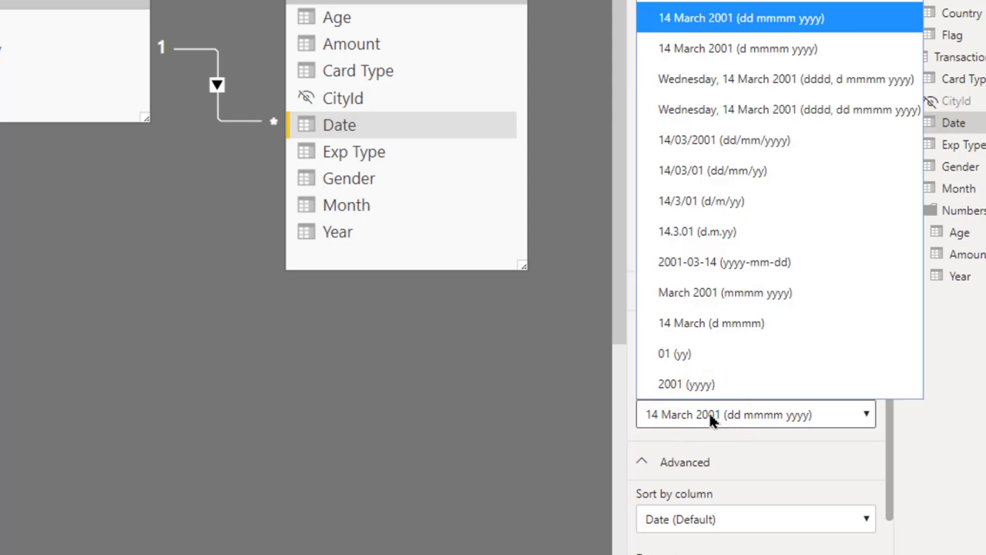
left_click(339, 17)
left_click(344, 44)
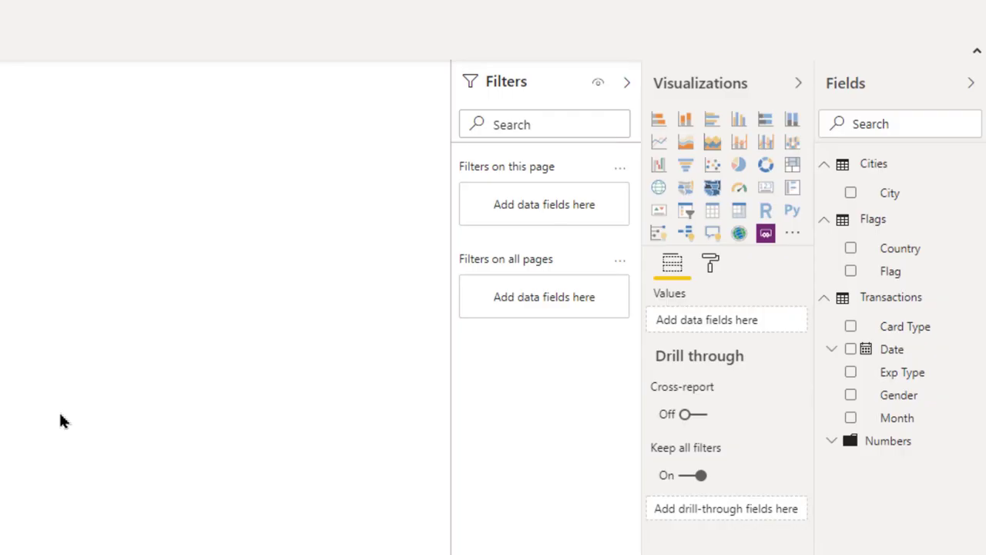
- Add Year from the Numbers folder to the canvas as a matrix summing to 3021165
left_click(830, 444)
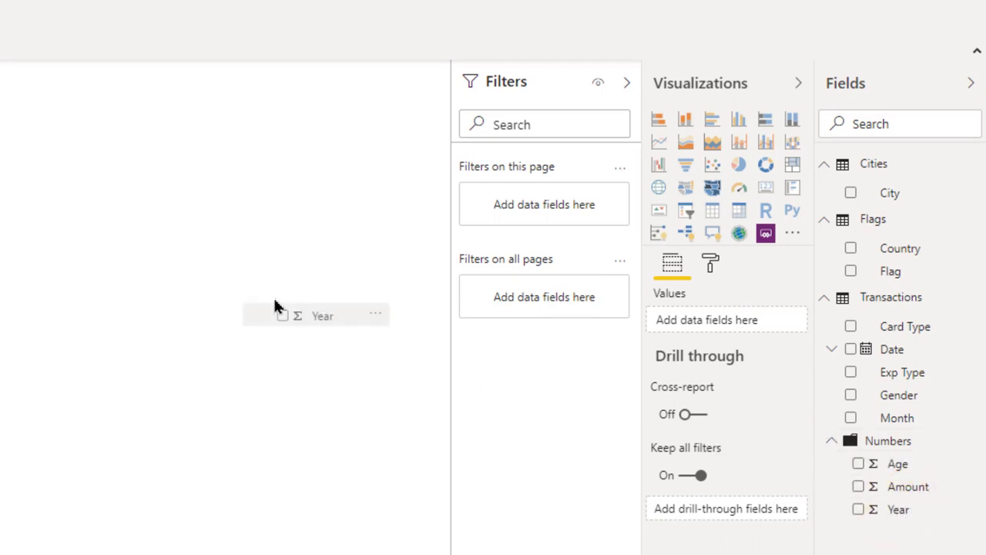
left_click_drag(897, 510, 253, 287)
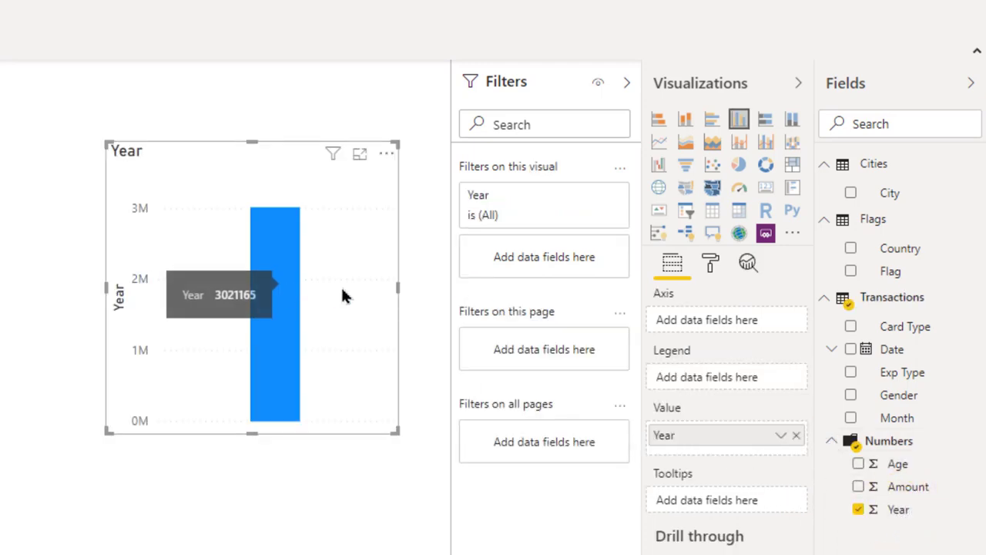
left_click(737, 212)
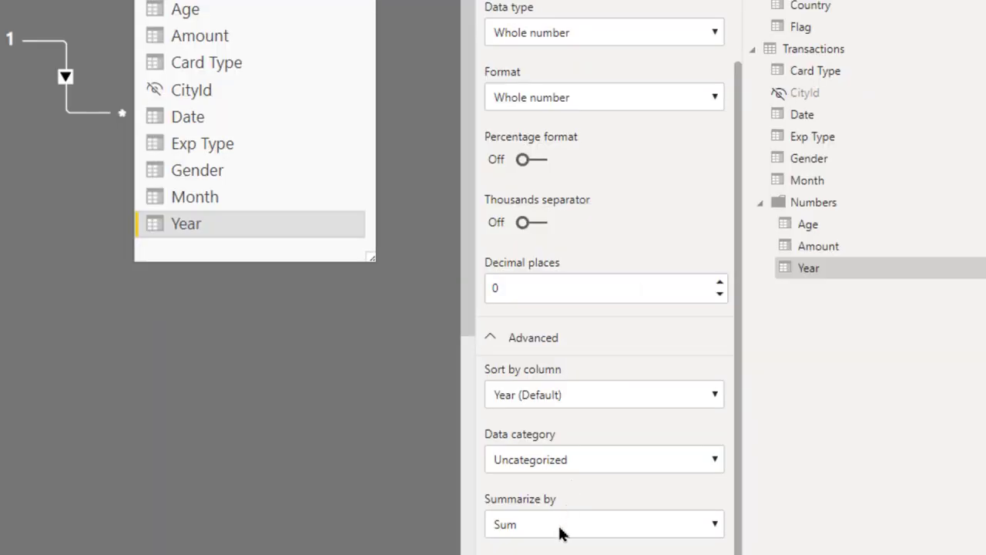
- Set Year's Summarize by to None, then review the Age field's summarization options
left_click(559, 530)
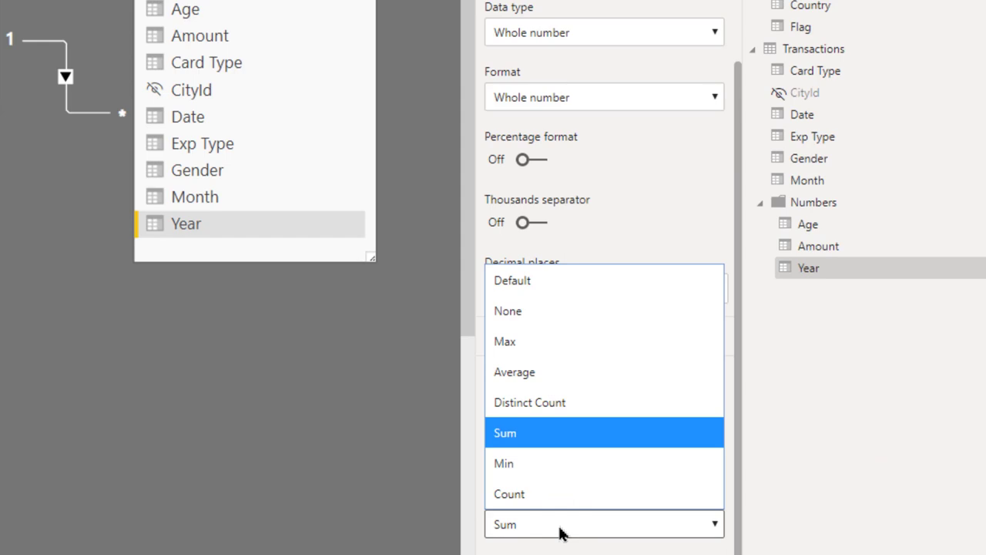
key("Up")
key("Up")
key("Up")
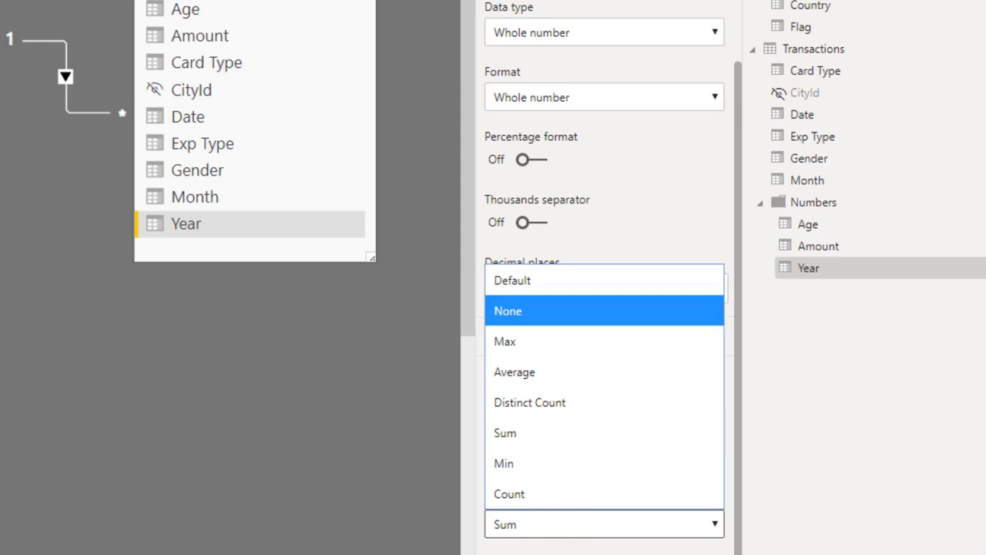
left_click(238, 14)
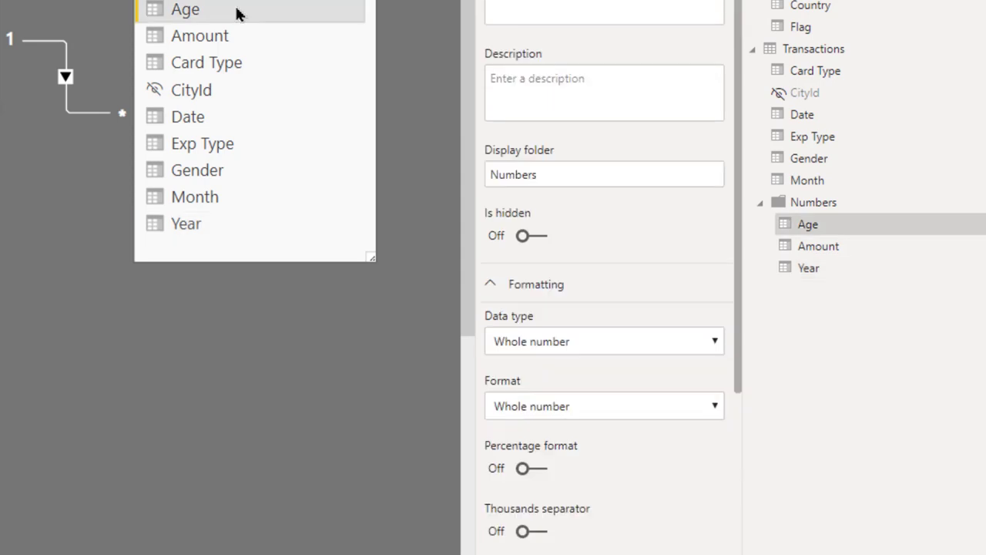
scroll(603, 385, "down", 4)
left_click(604, 546)
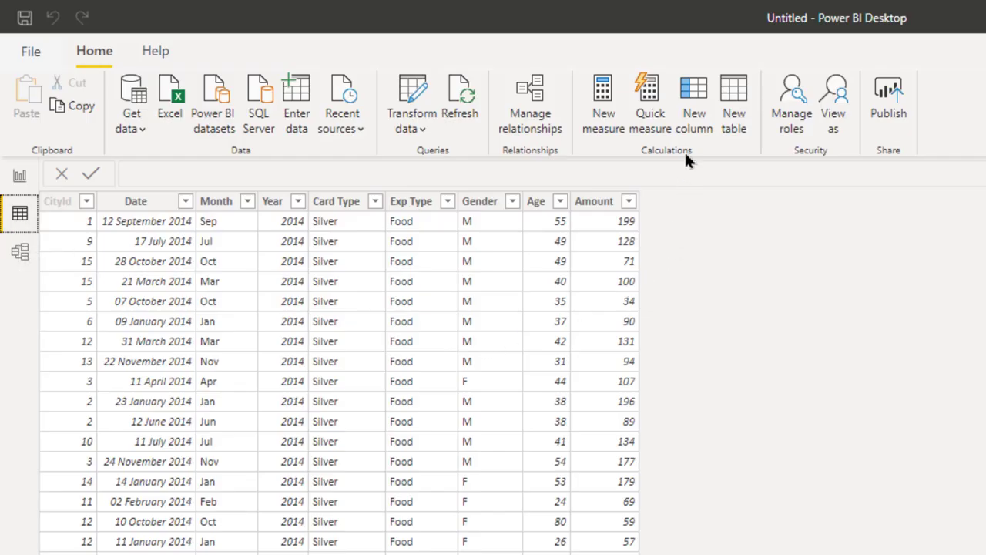
- Create the calculated column MonthNum = month([Date]) in Transactions
left_click(696, 110)
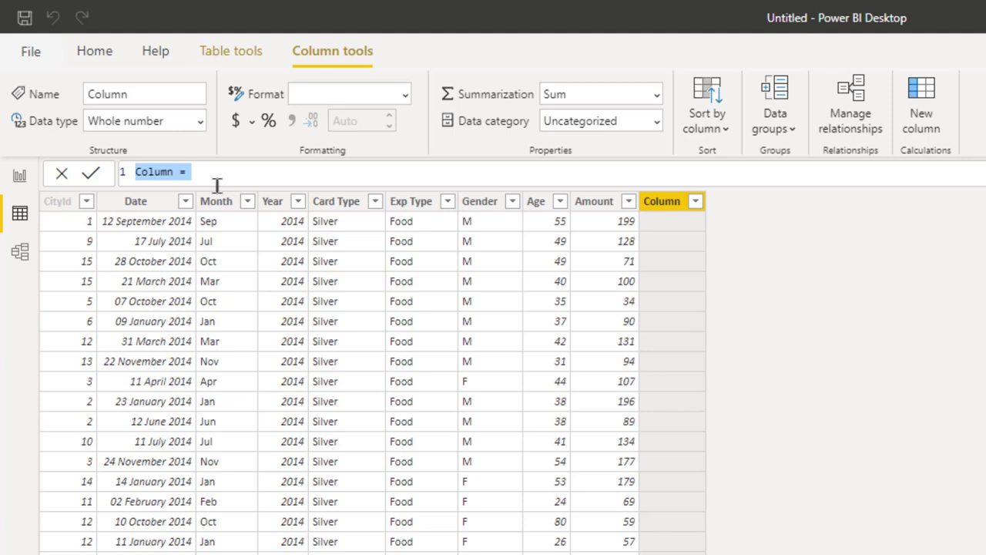
type("MonthNum =")
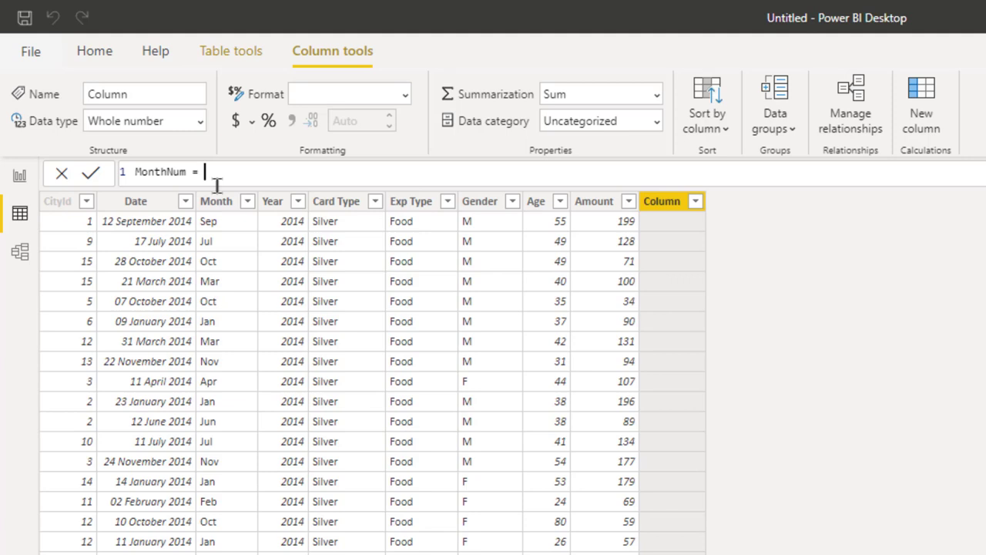
type("month(")
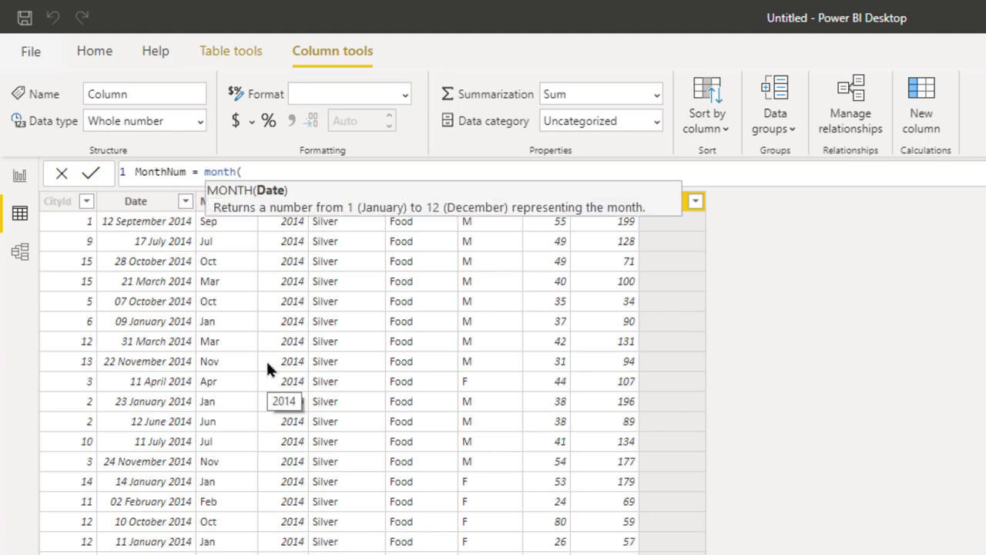
type("[")
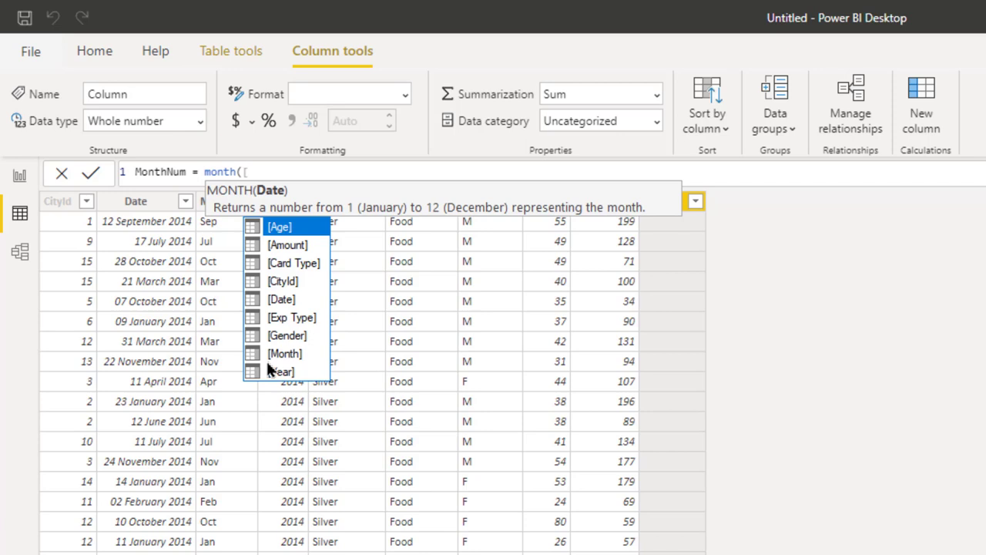
type("d")
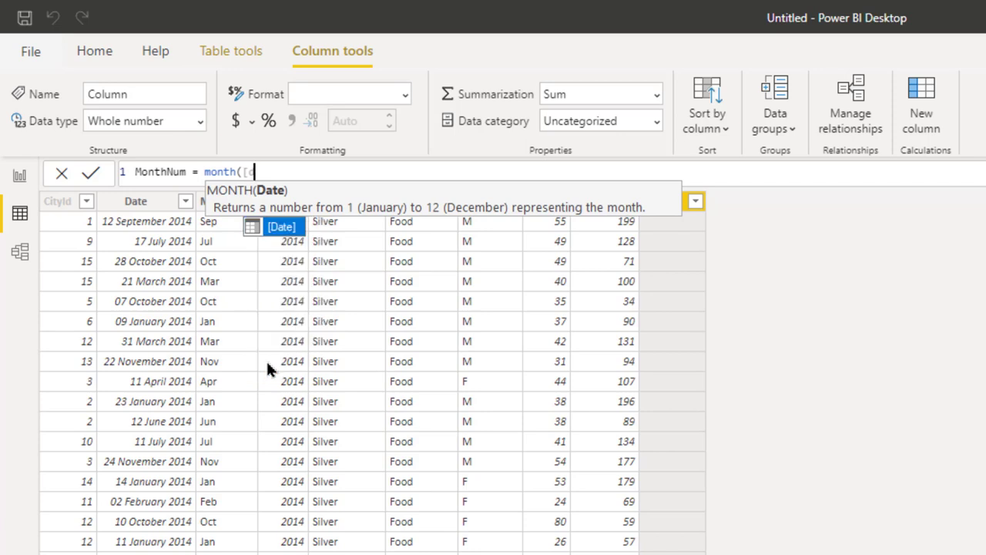
key("Tab")
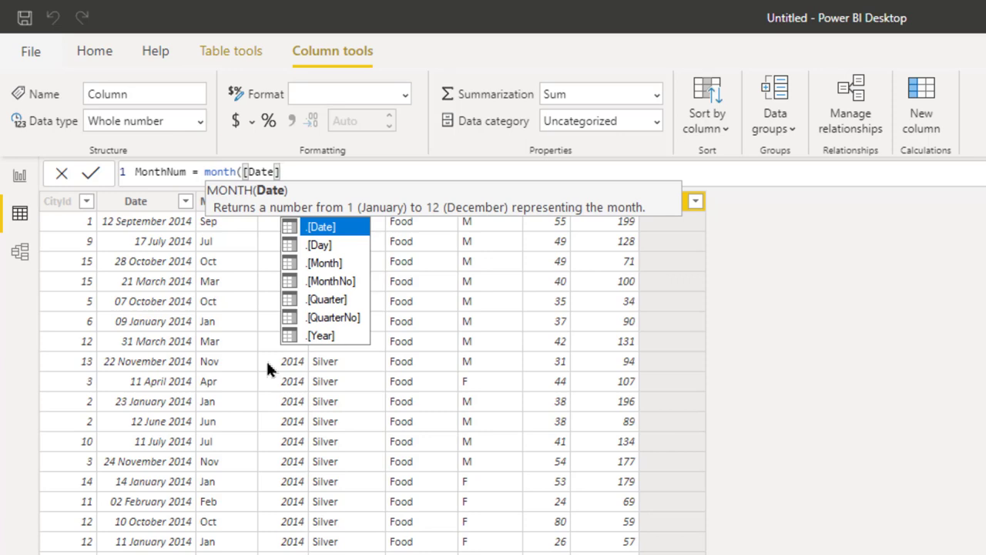
key("Return")
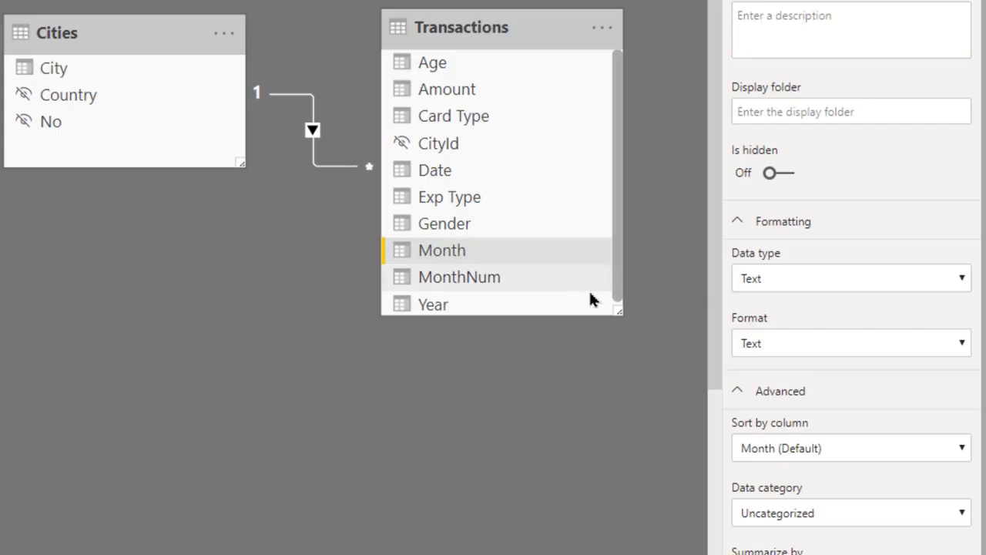
- Select the Month field and set its Sort by column to MonthNum
left_click(518, 254)
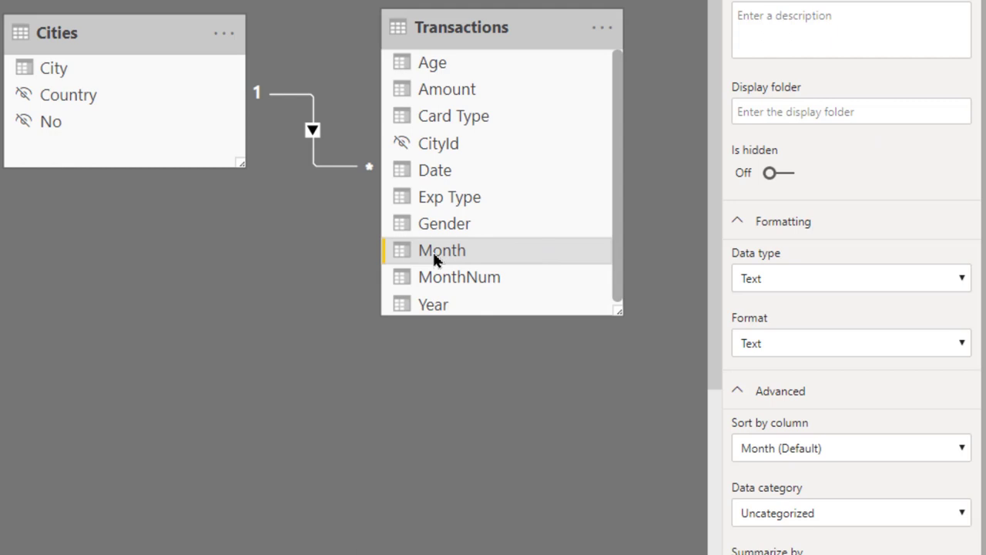
left_click(811, 446)
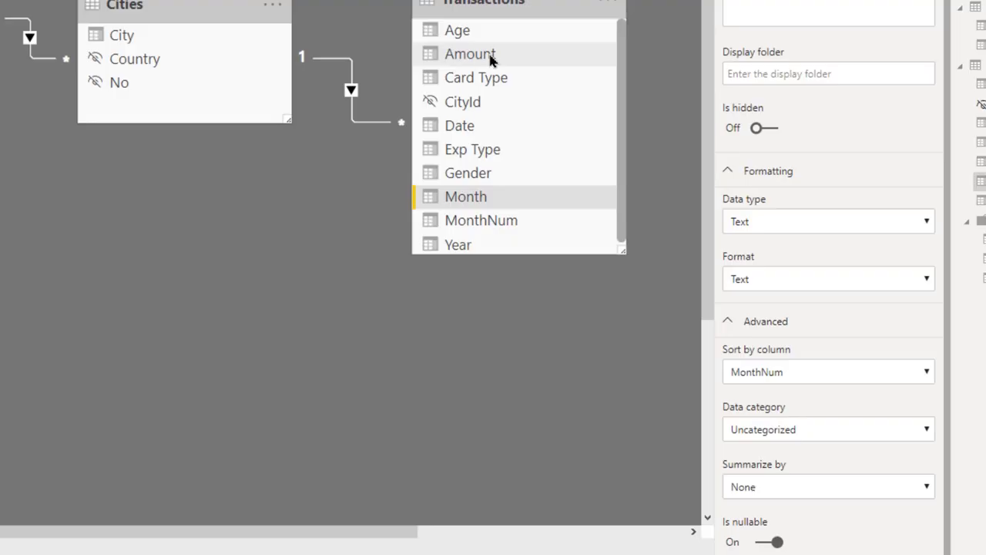
- Inspect the Amount and Date fields, then open the City field's Data category options
left_click(489, 57)
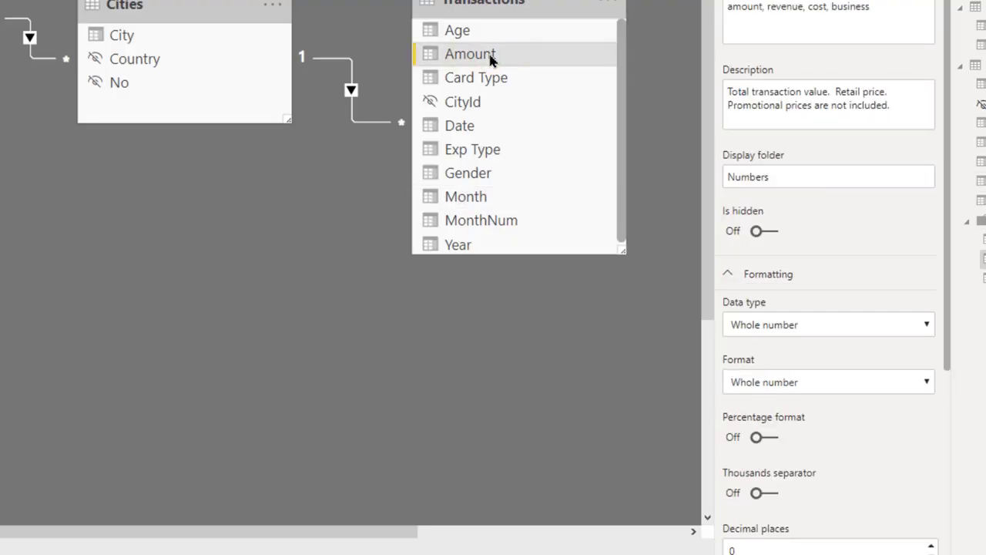
left_click(488, 127)
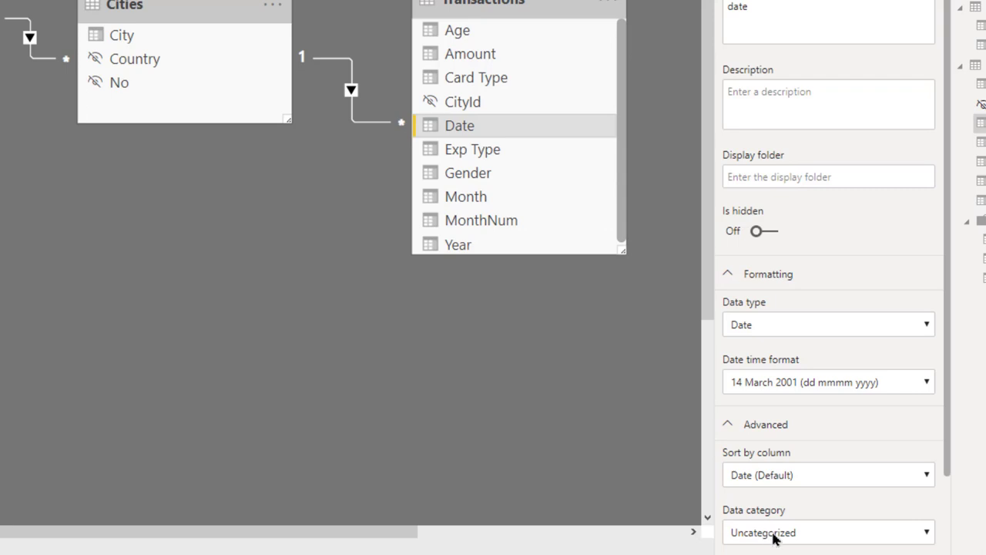
left_click(198, 38)
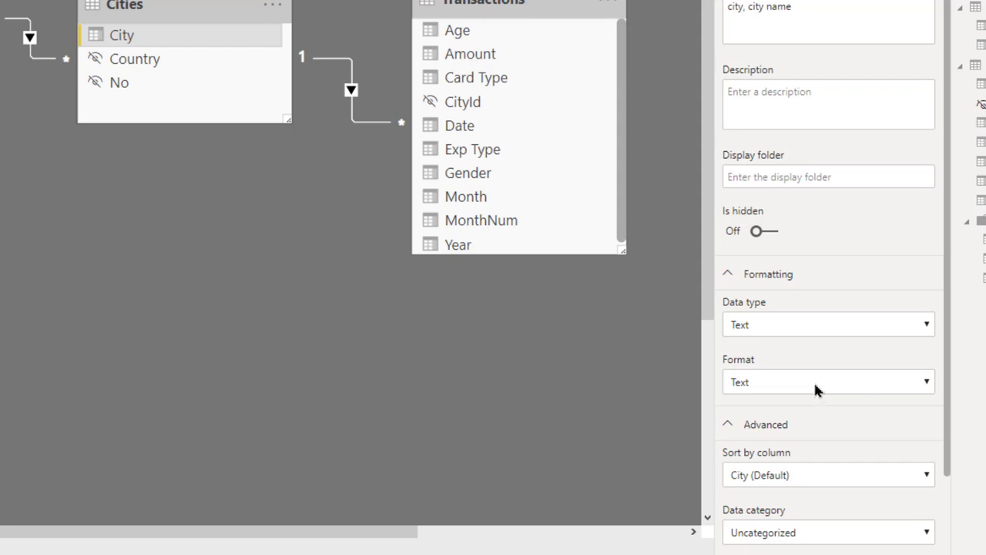
scroll(814, 381, "down", 3)
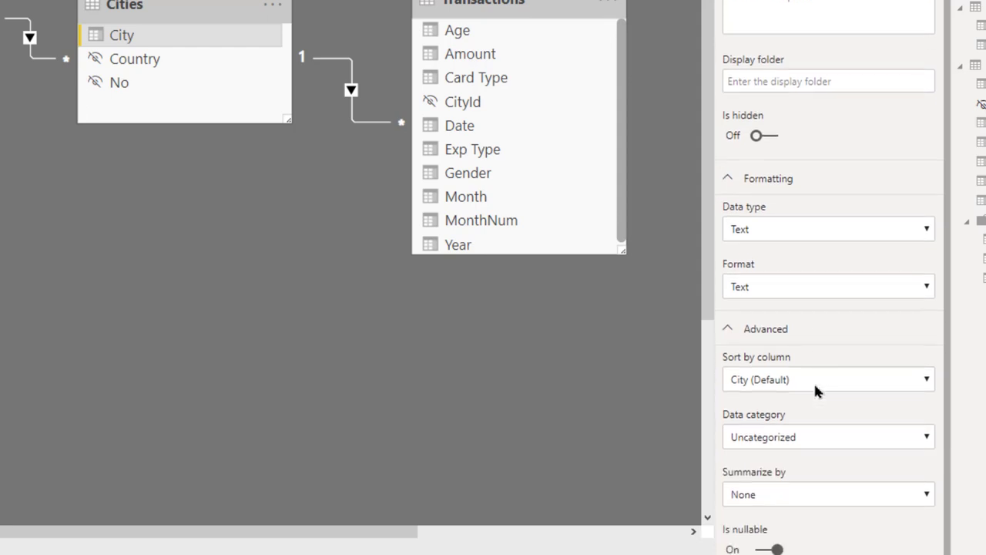
left_click(791, 429)
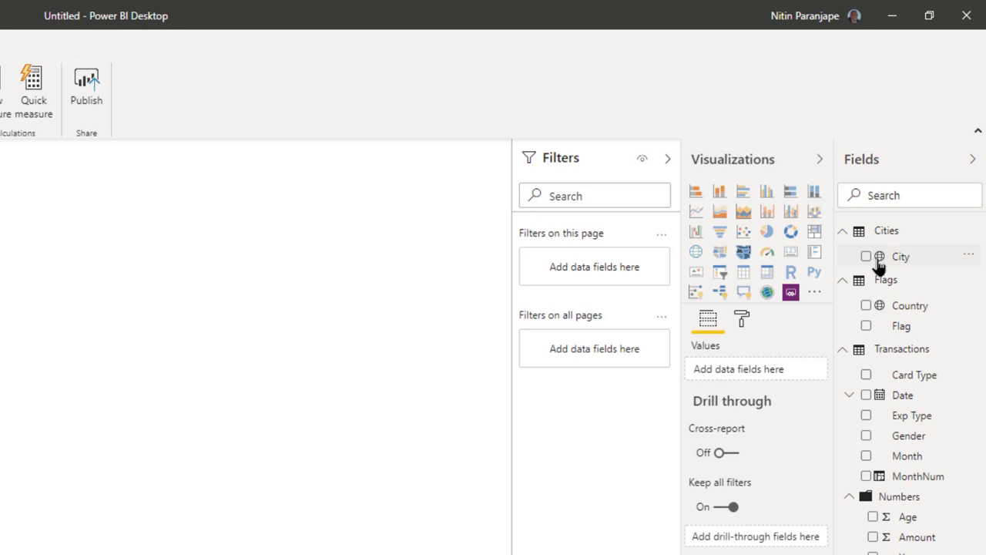
- Place the Country and Flag fields on the report page
left_click_drag(903, 306, 398, 254)
left_click_drag(903, 329, 302, 310)
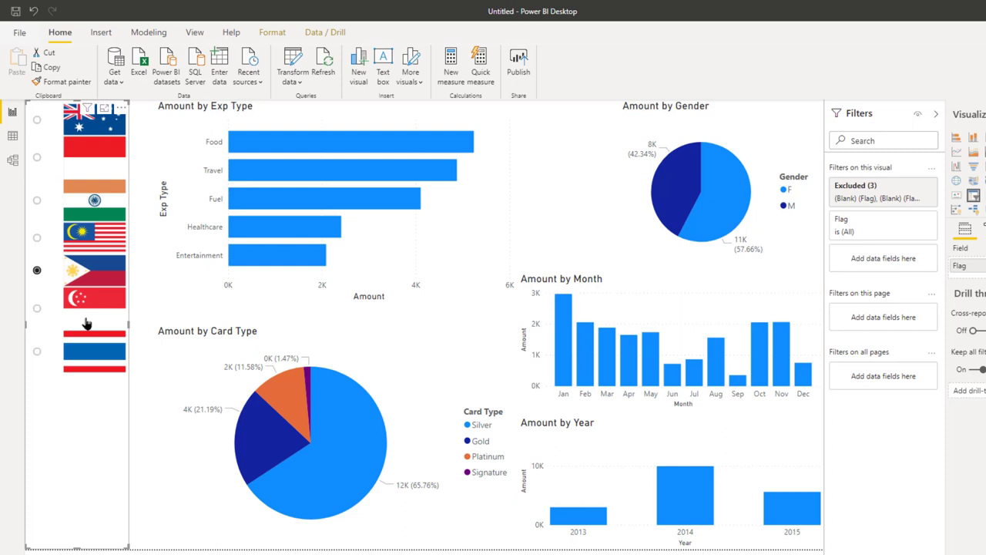
- Filter the report by the Singapore flag, then by the Thailand flag
left_click(87, 318)
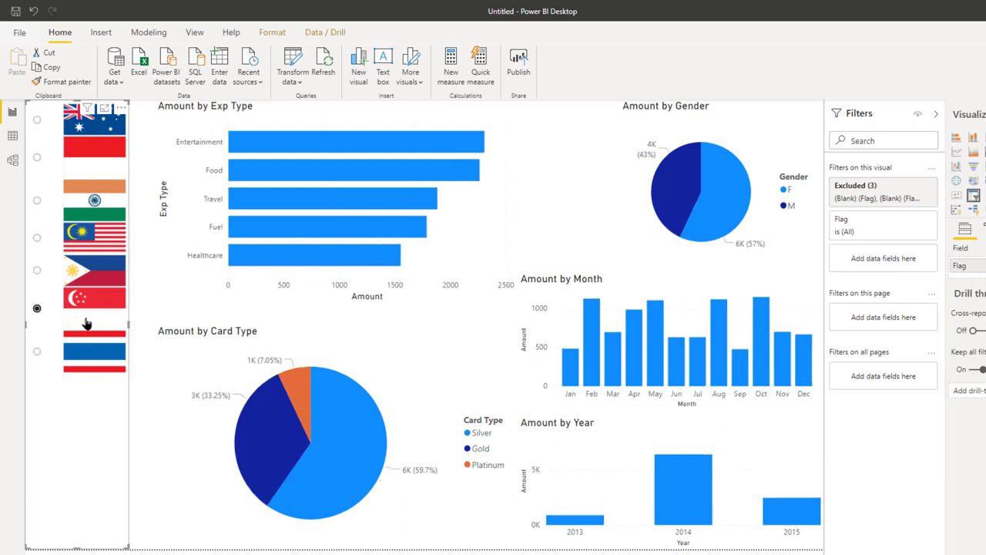
left_click(90, 356)
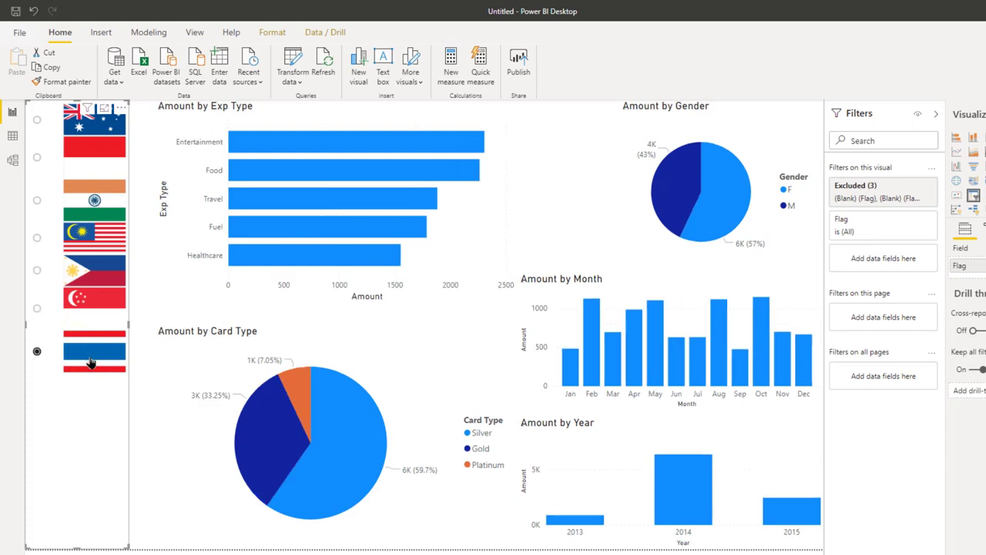